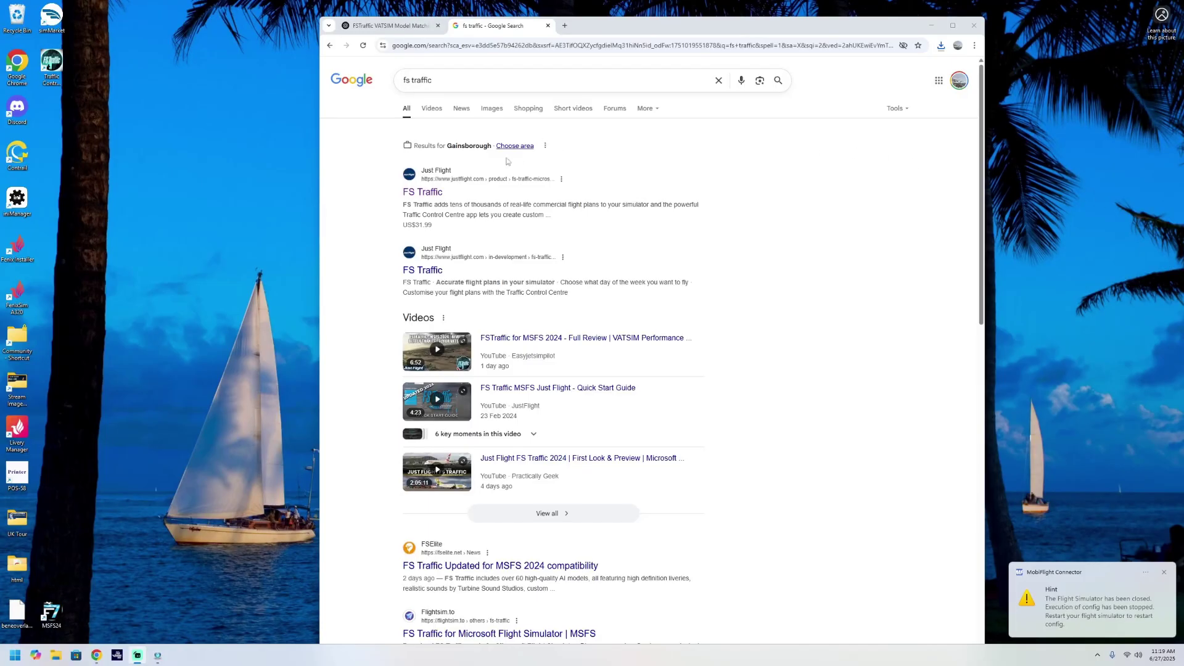
Step: Open the Just Flight FS Traffic product page and play its promo video with sound on
click(431, 195)
click(508, 216)
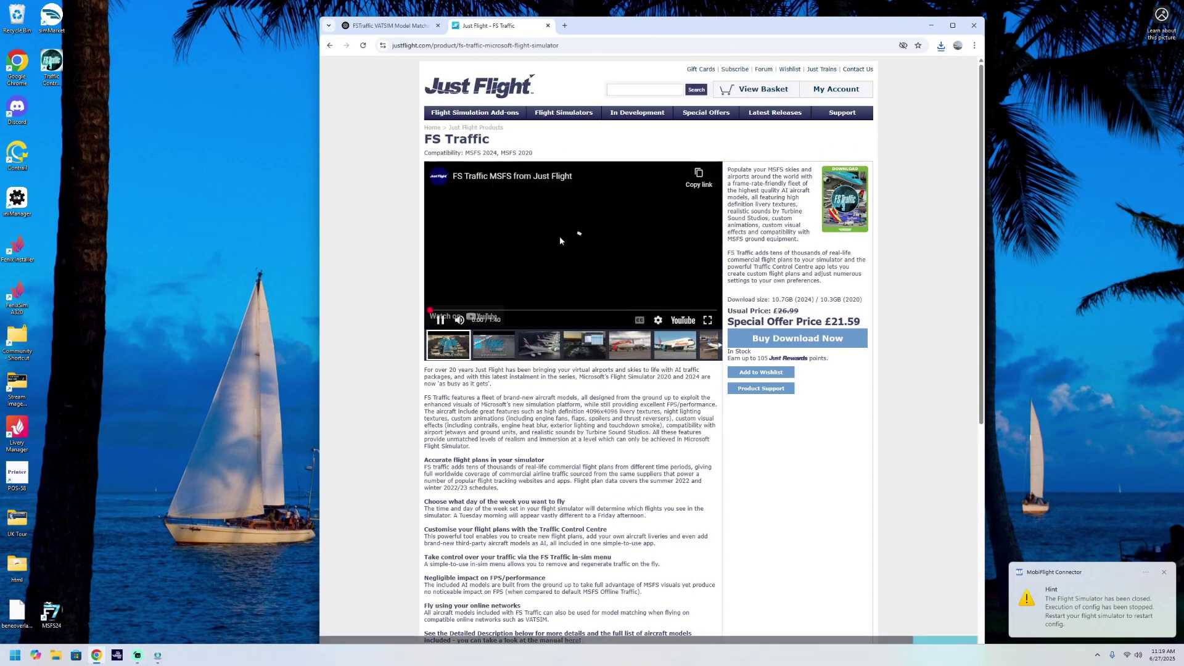
click(462, 320)
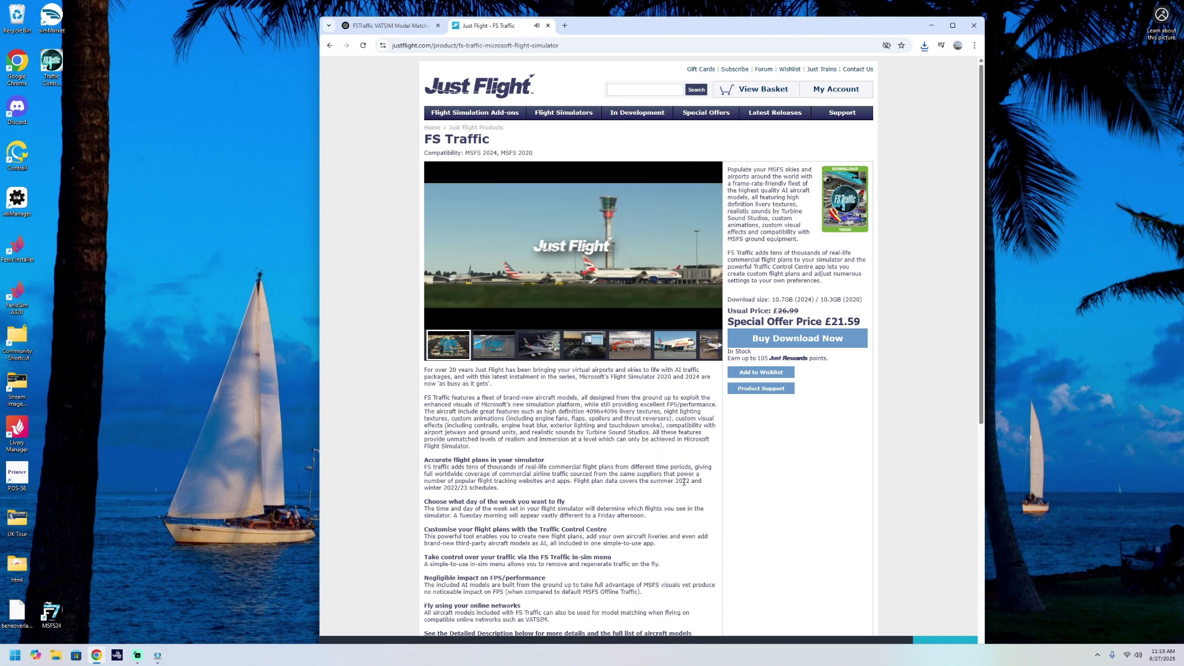
Step: Browse the gallery images, including UPDATED 2024, Traffic Control Centre and Jet2holidays, and scroll the page
click(497, 345)
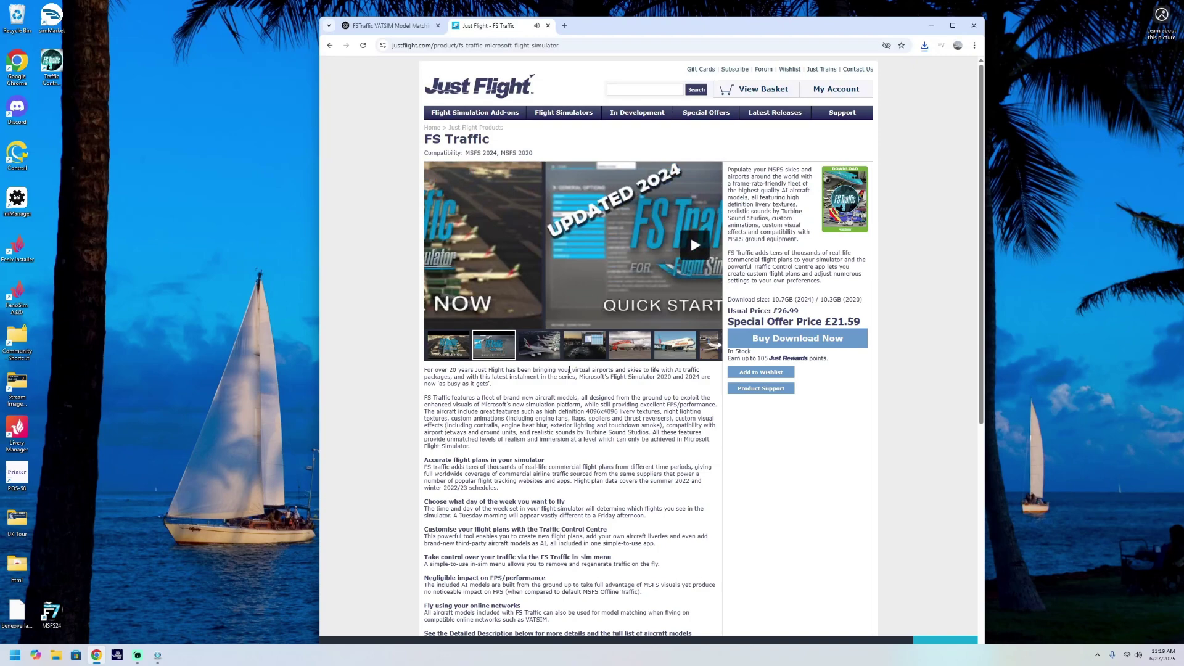
click(545, 346)
click(593, 356)
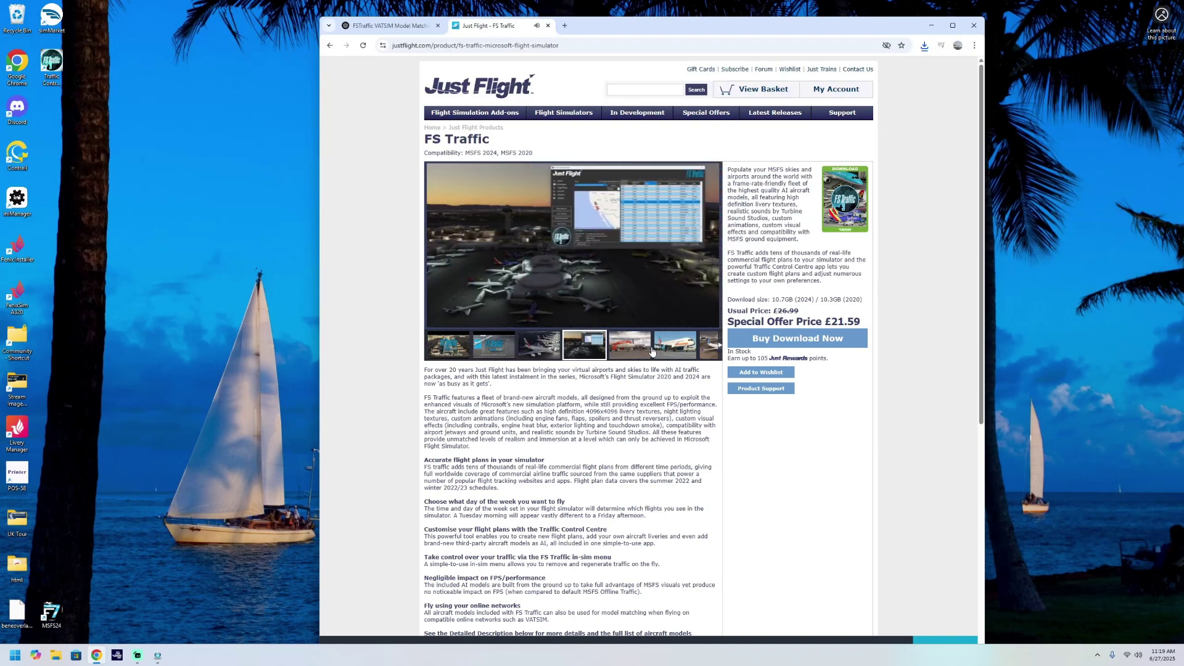
click(686, 351)
scroll(654, 370, down, 2)
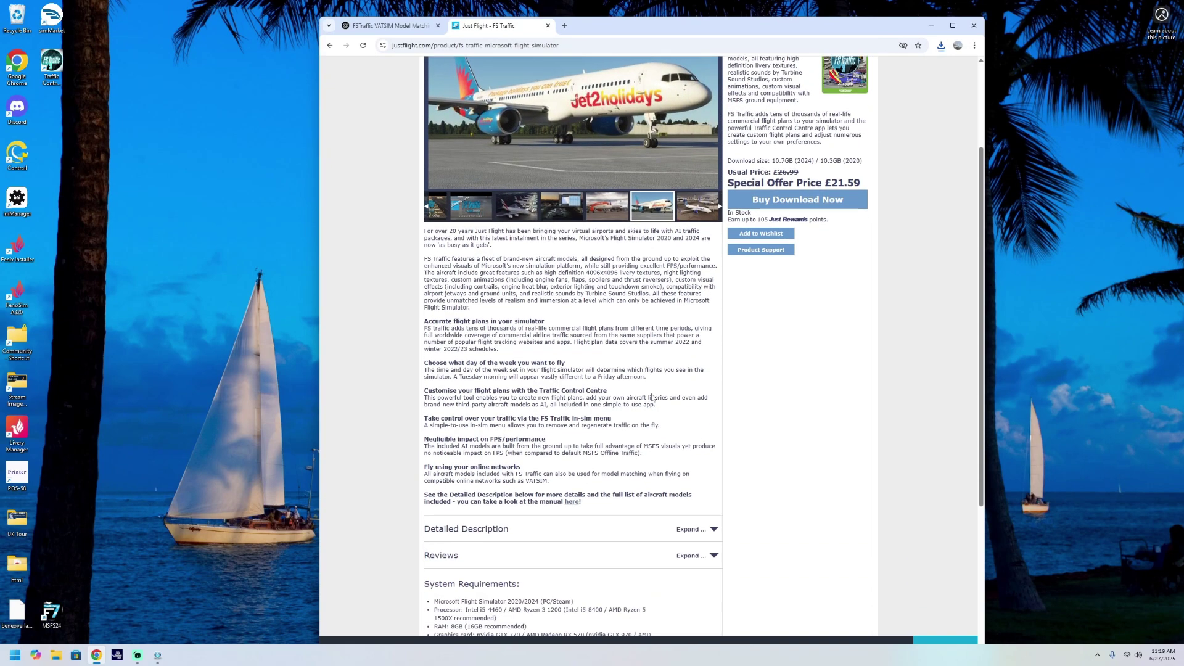
scroll(652, 398, up, 2)
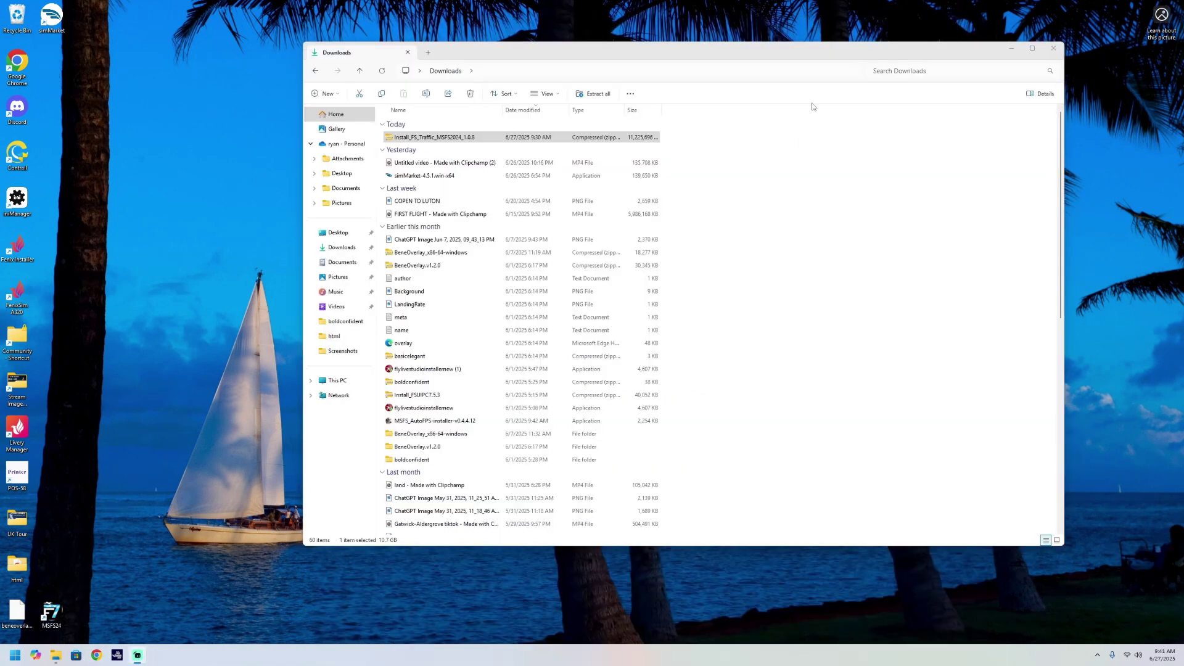
Step: Extract the Install_FS_Traffic_MSFS2024_1.0.0 zip into its default folder
click(431, 137)
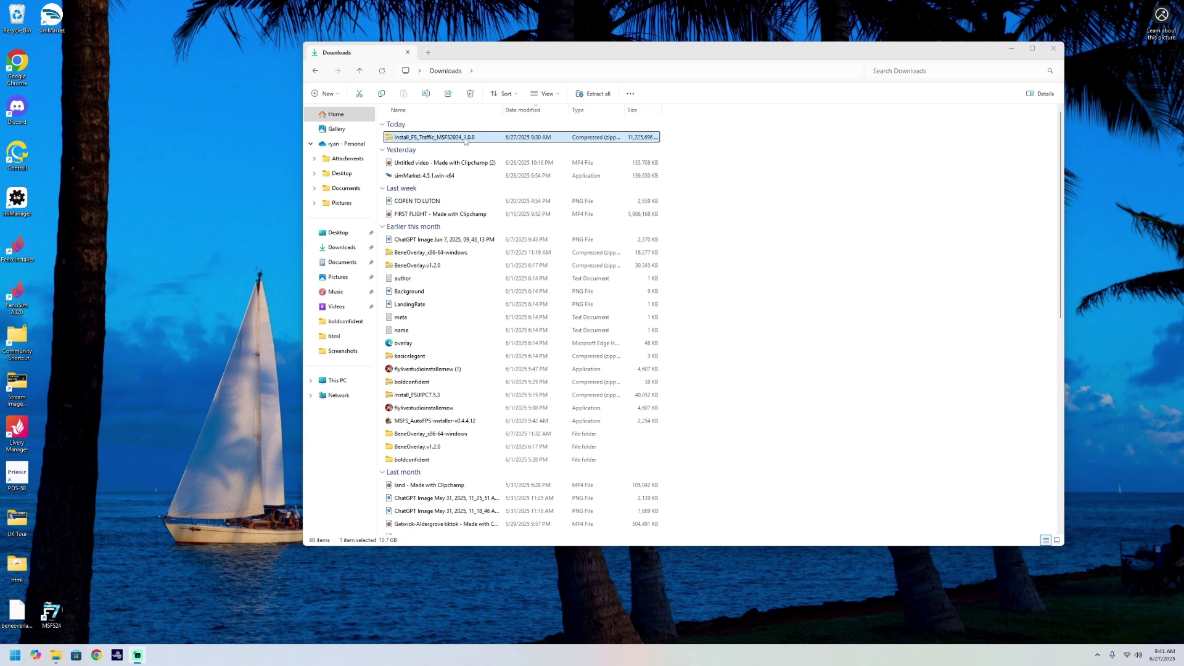
click(472, 136)
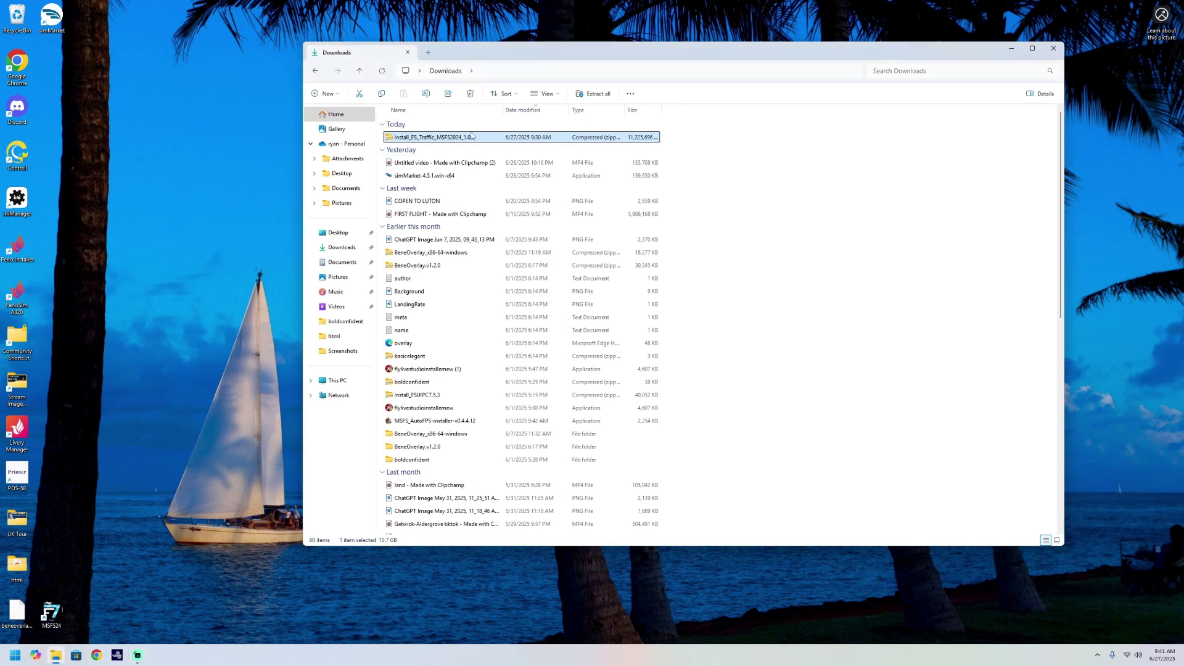
right_click(471, 137)
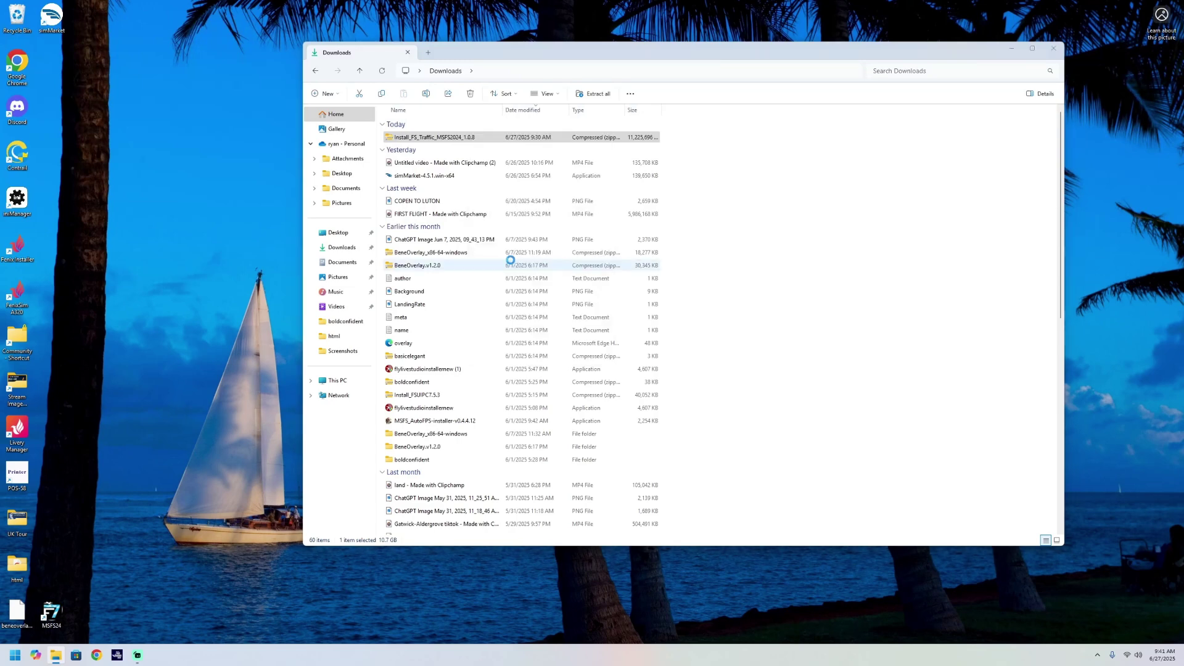
click(510, 259)
key(Return)
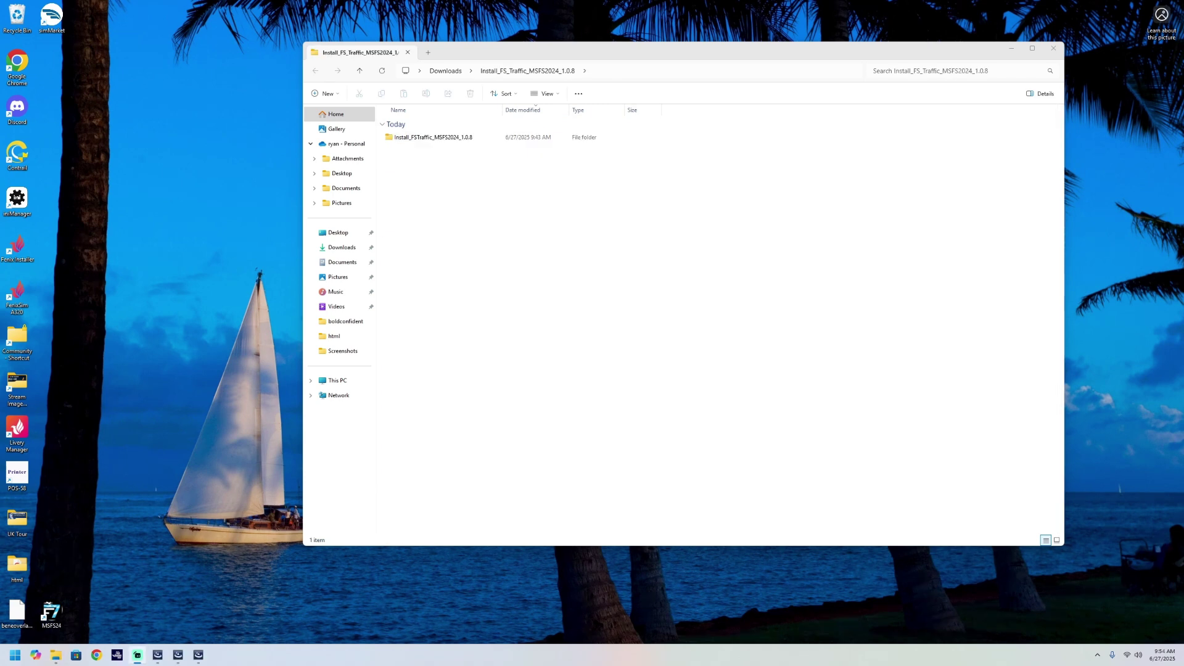
Step: Run the setup launcher from the extracted installer folder
click(514, 139)
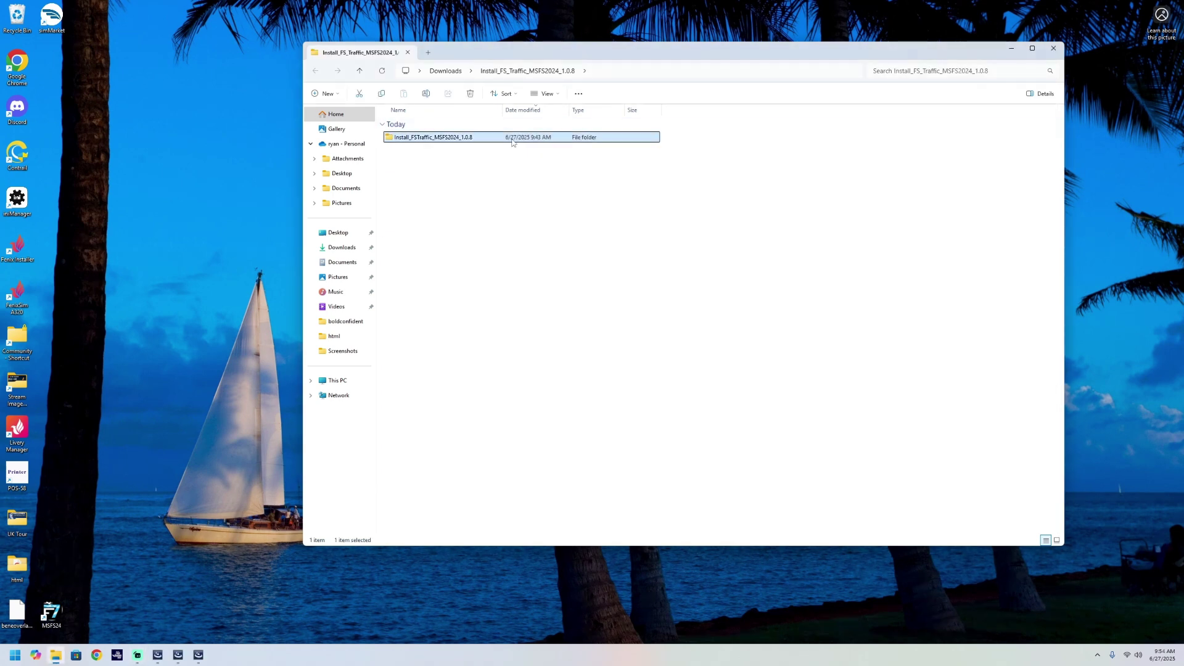
double_click(514, 138)
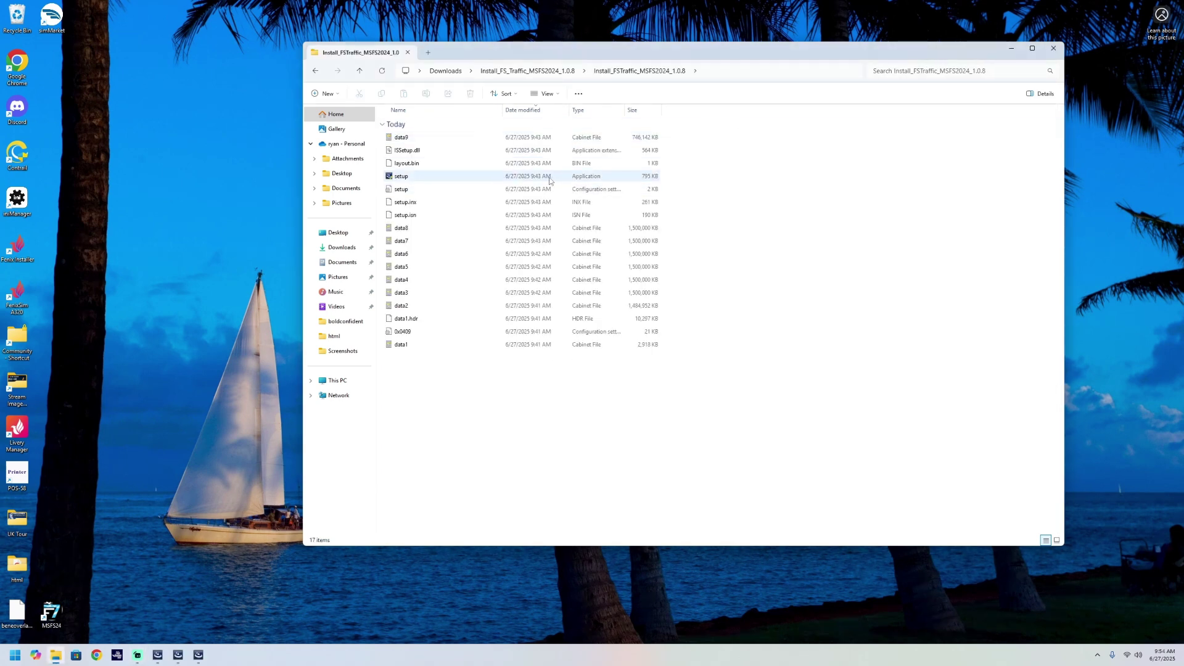
click(429, 172)
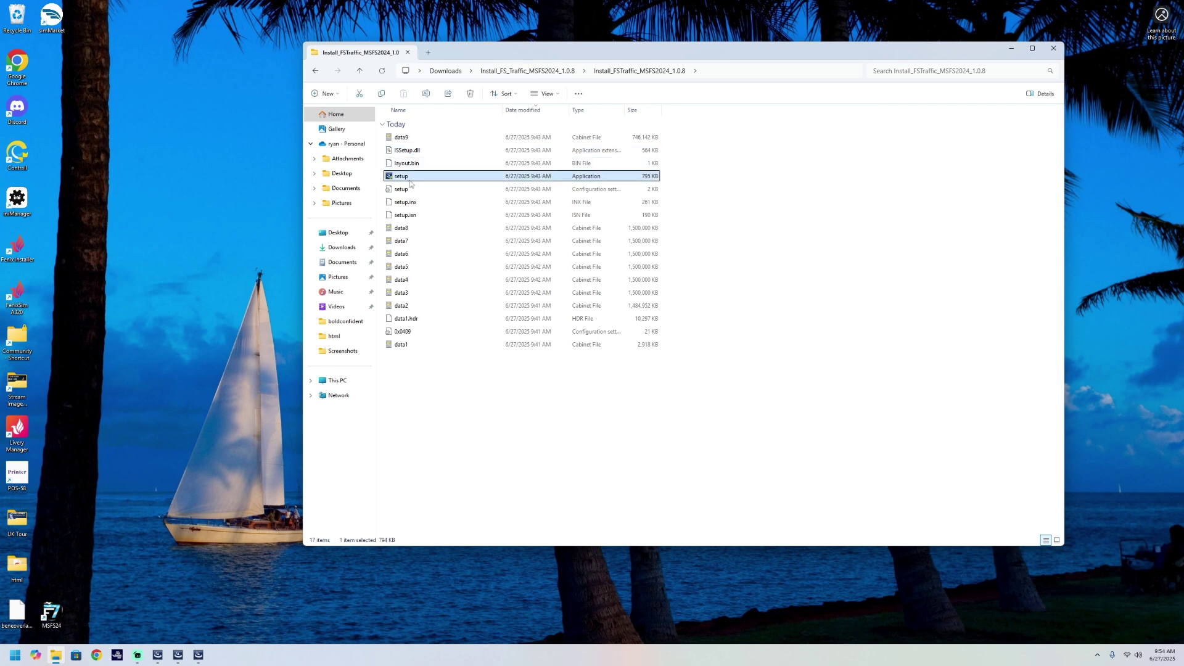
ctrl+scroll(430, 171, up, 1)
ctrl+scroll(430, 170, down, 2)
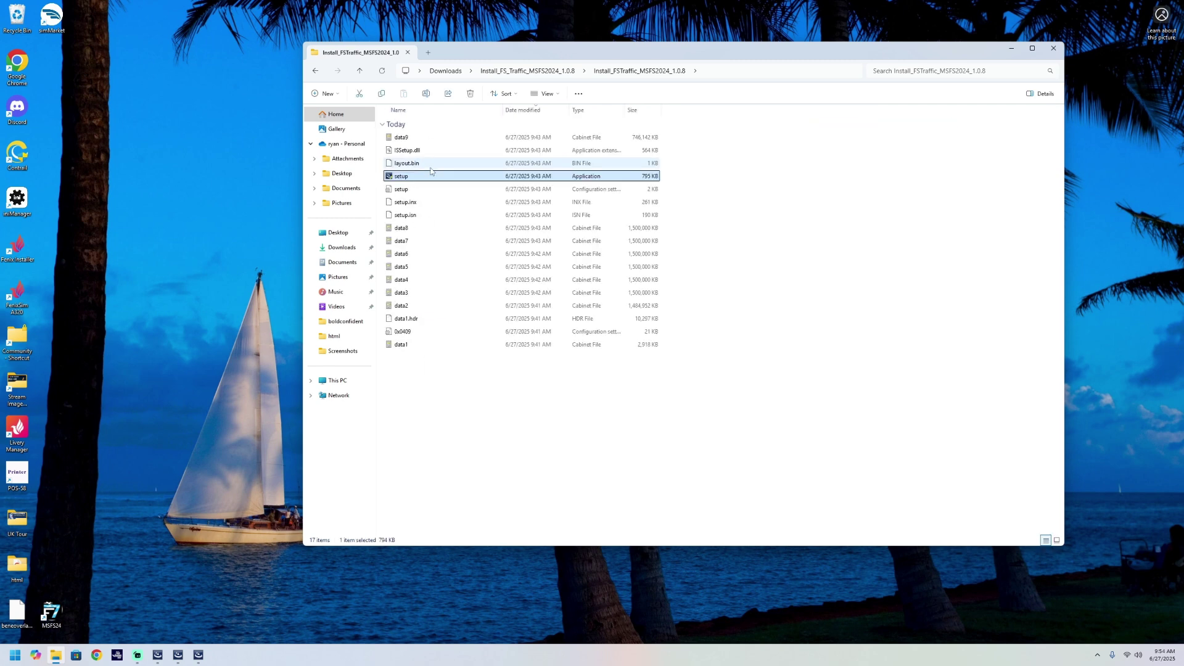
key(Return)
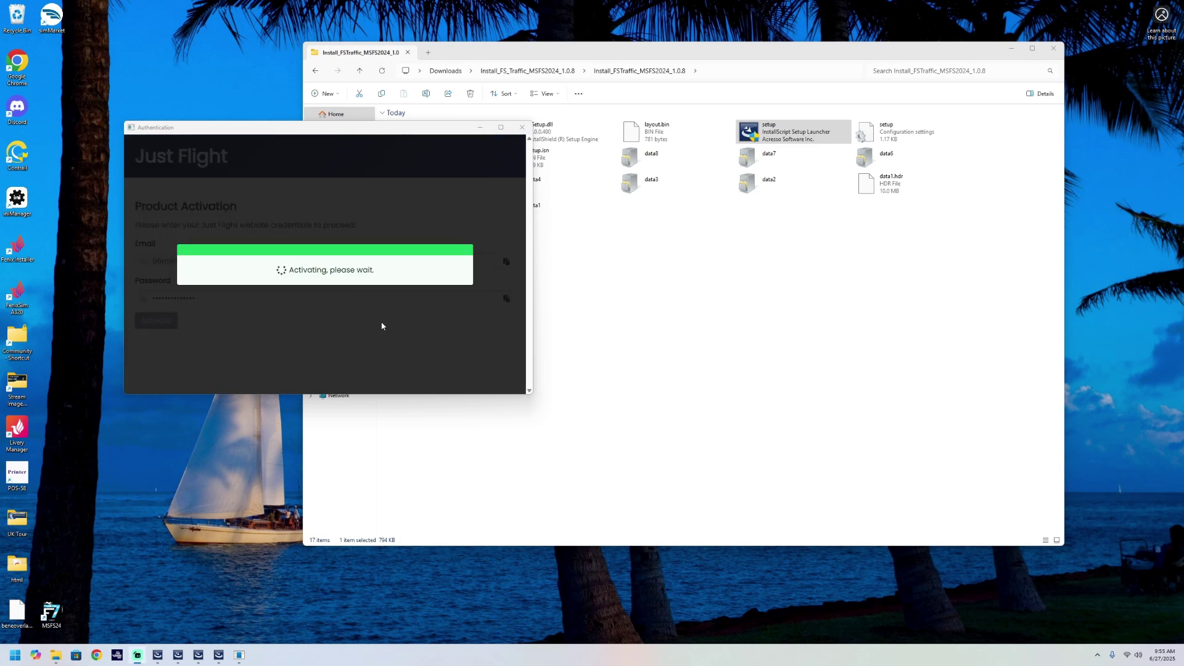
Step: Step through the installer's welcome and licence pages, then finish once FS Traffic MSFS2024 installs
click(639, 442)
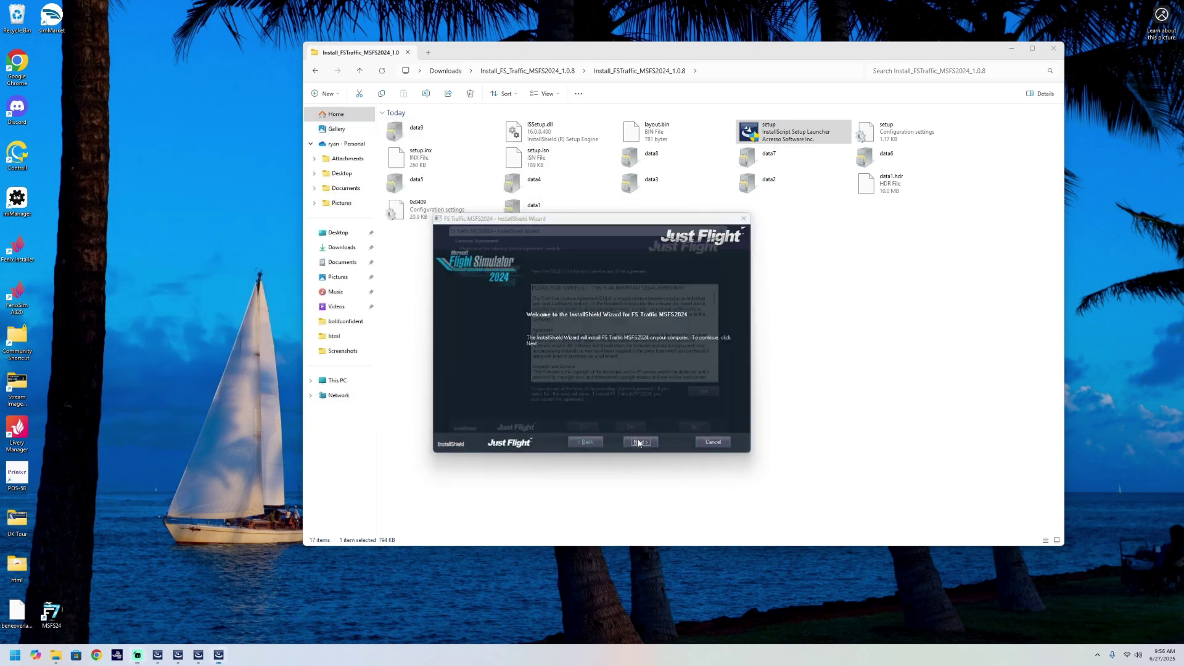
click(641, 442)
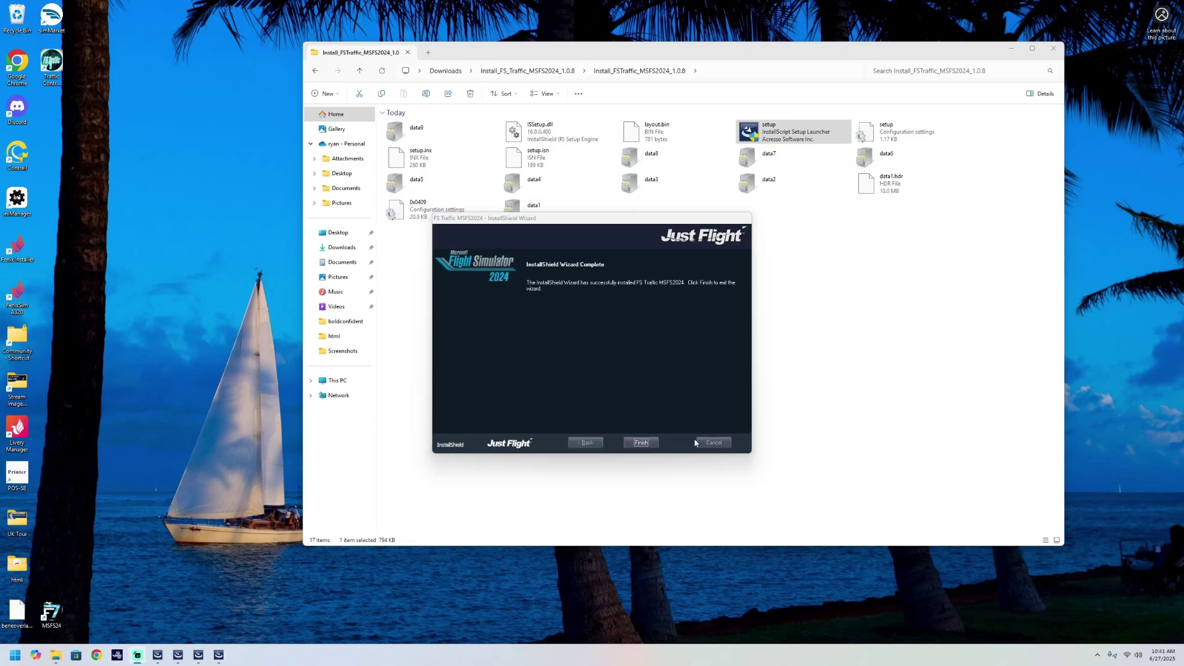
click(642, 443)
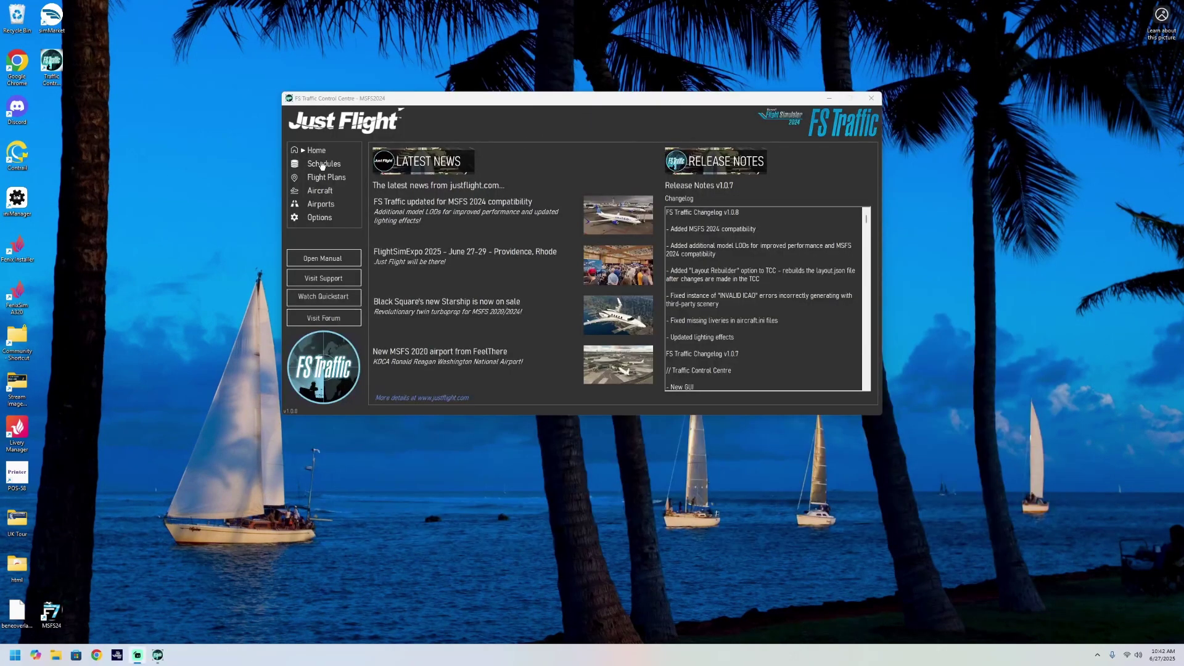
Step: Browse the Schedules, Flight Plans and Aircraft pages, including the aircraft type list and Model Matching
click(321, 165)
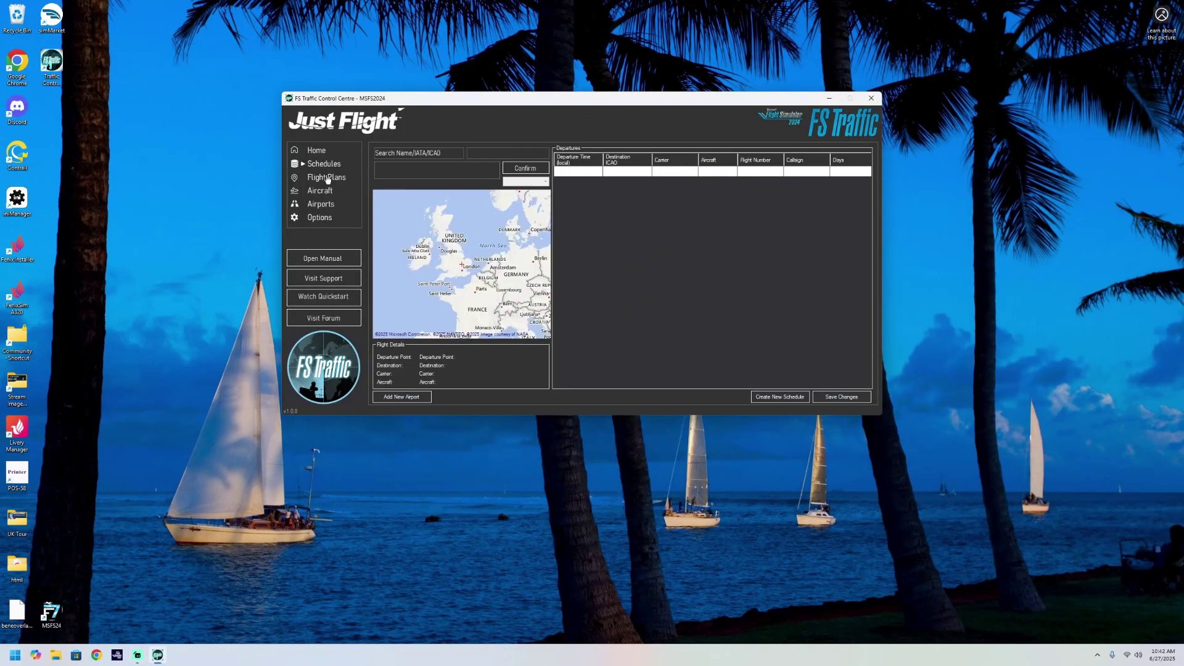
click(327, 179)
click(328, 193)
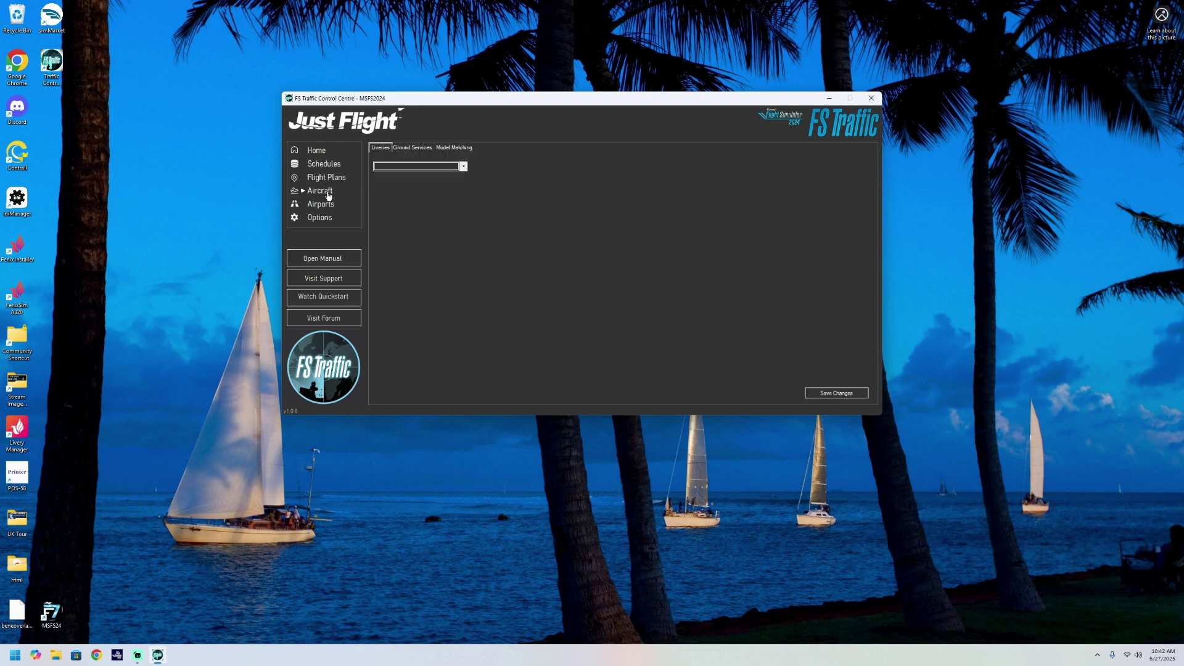
click(463, 166)
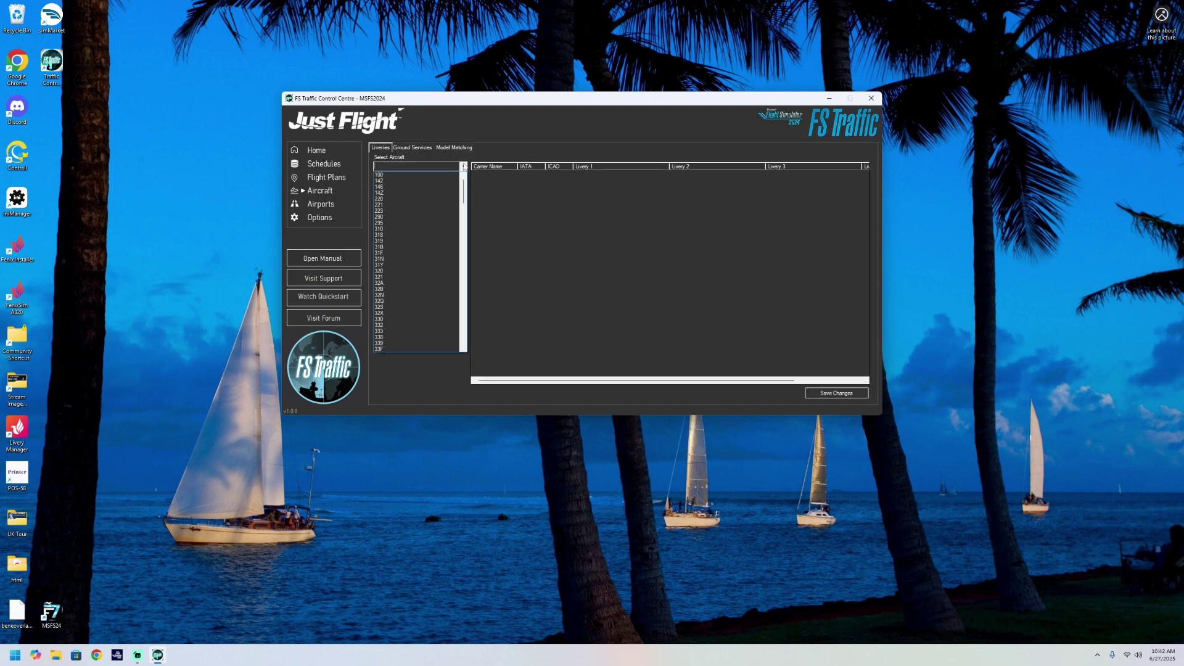
click(463, 166)
click(469, 150)
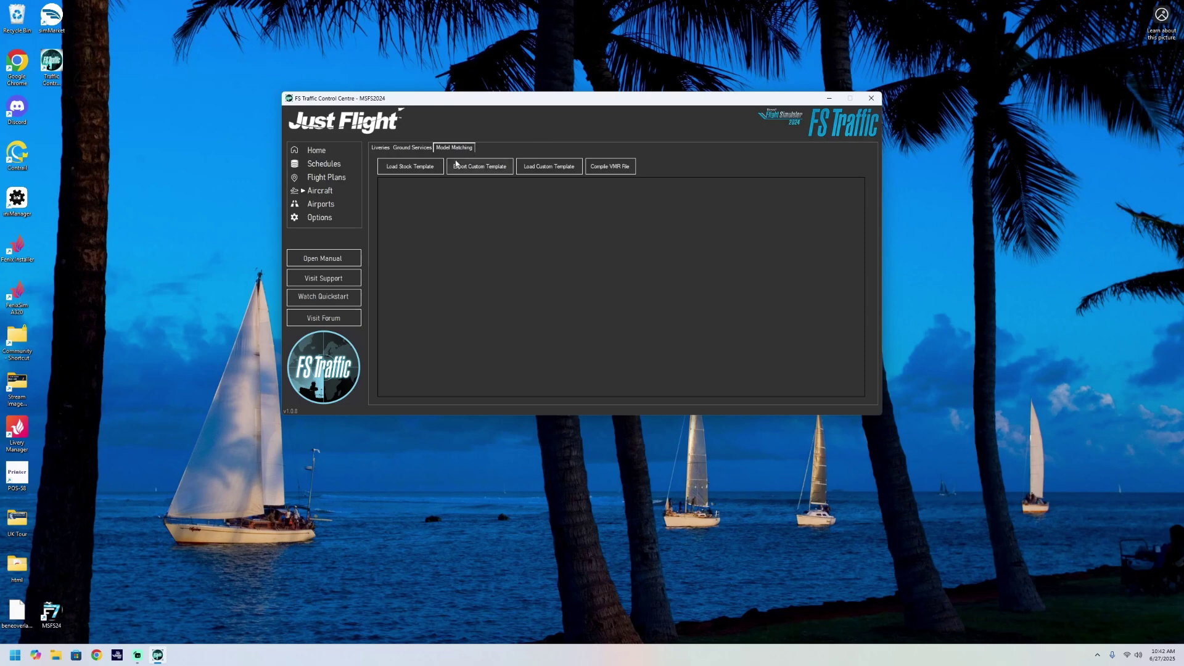
Step: View the Airport Parking Inspector, then confirm the FS Traffic module as Disabled in Options
click(329, 209)
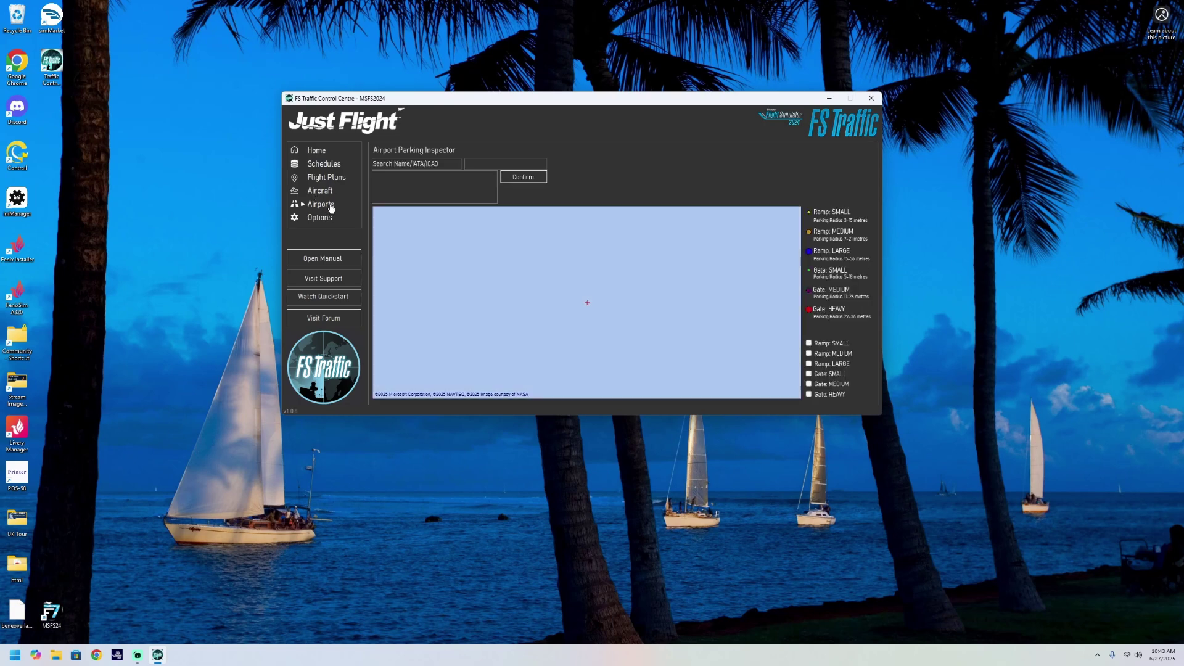
click(330, 219)
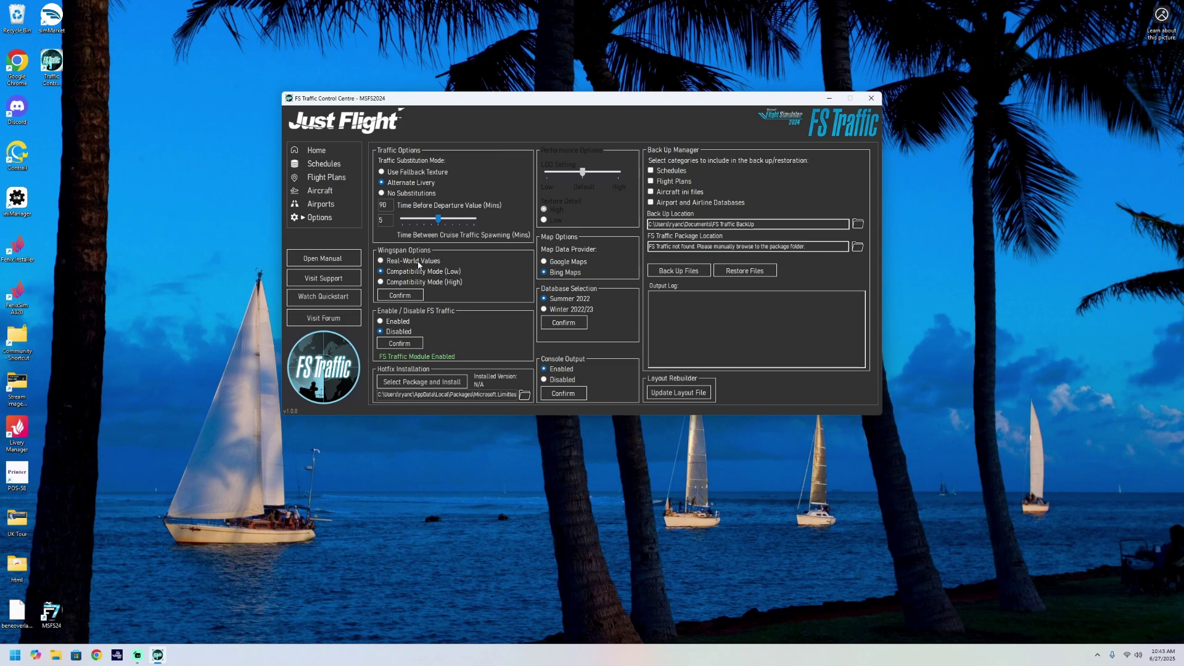
click(399, 343)
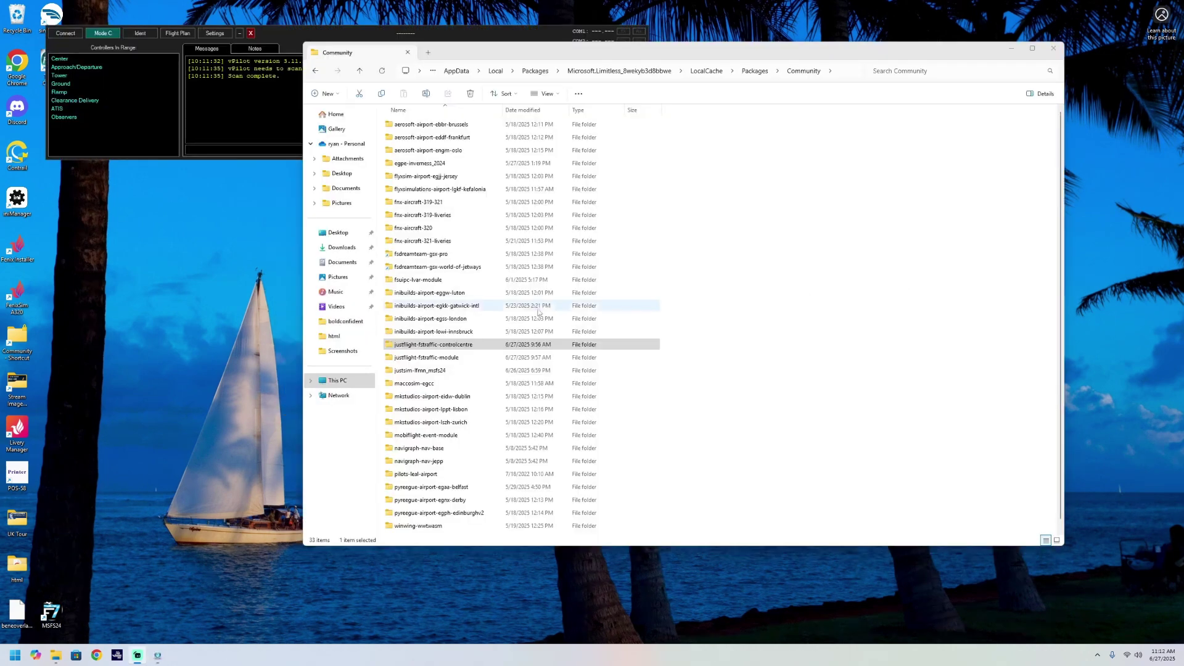
click(462, 346)
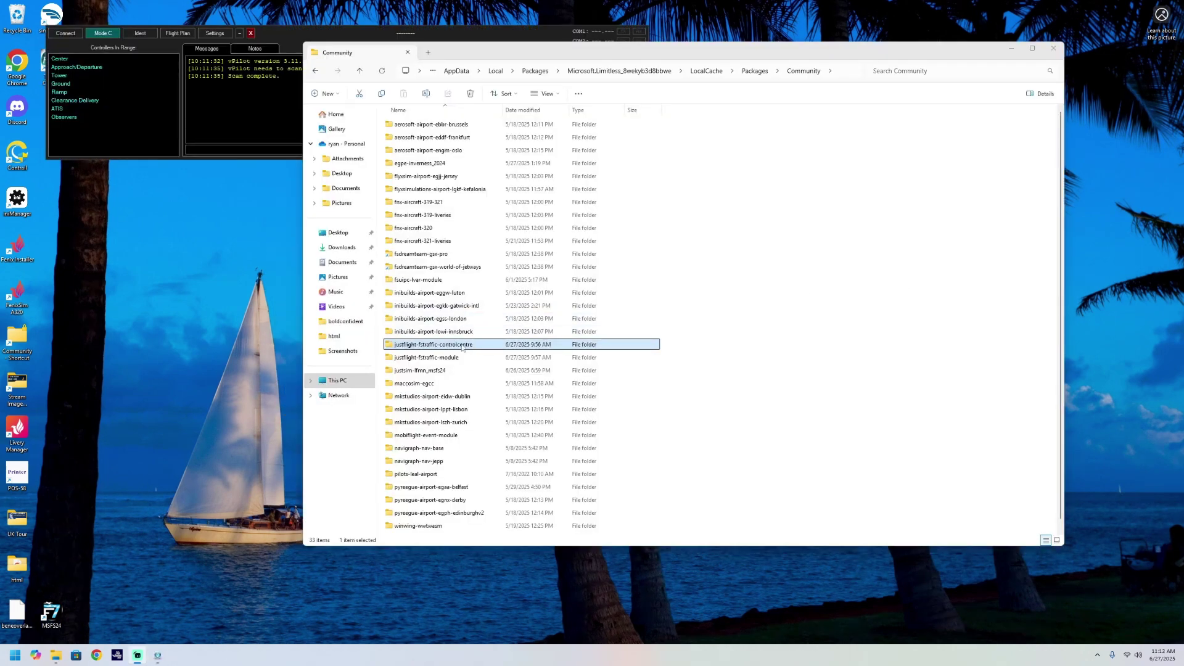
Step: Go to justflight-fstraffic-controlcentre\Data\trafficControlCentre\VMR and select FS Traffic_V1.0.7.VMR
ctrl+scroll(463, 344, up, 2)
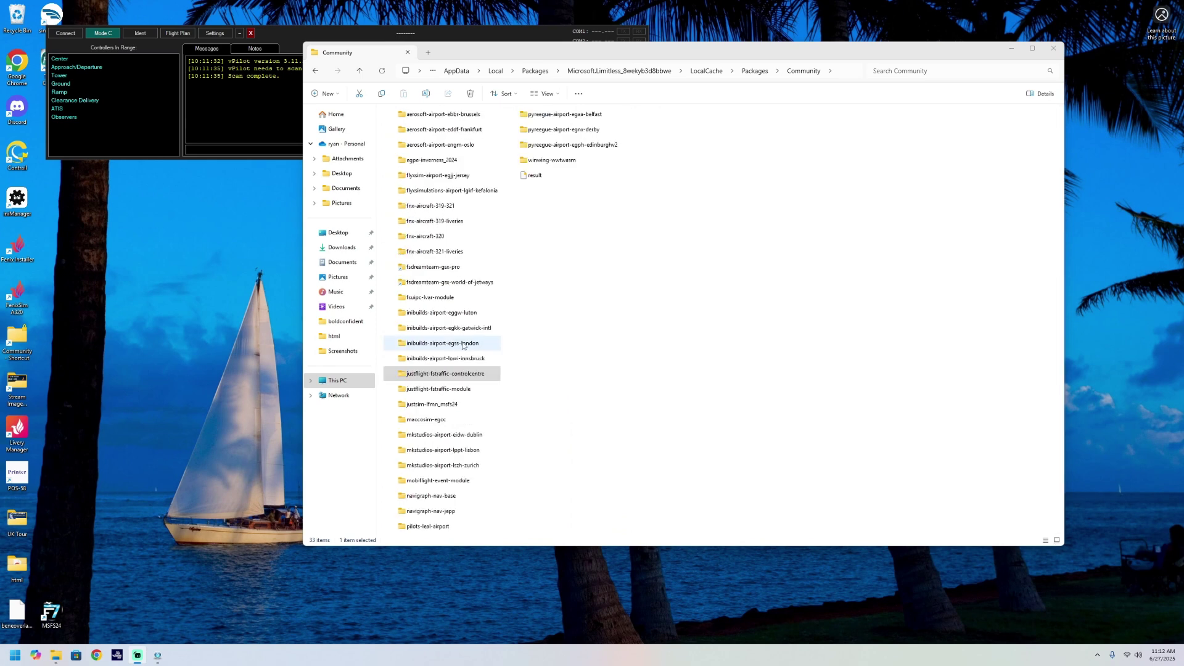
ctrl+scroll(467, 343, up, 1)
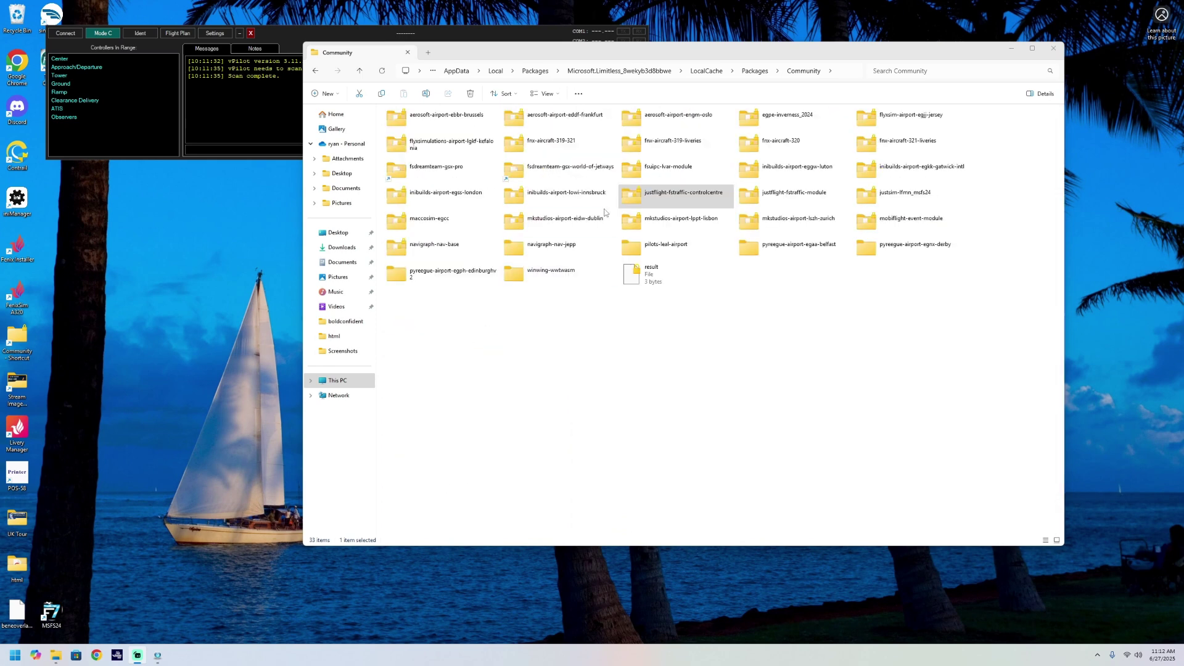
double_click(665, 198)
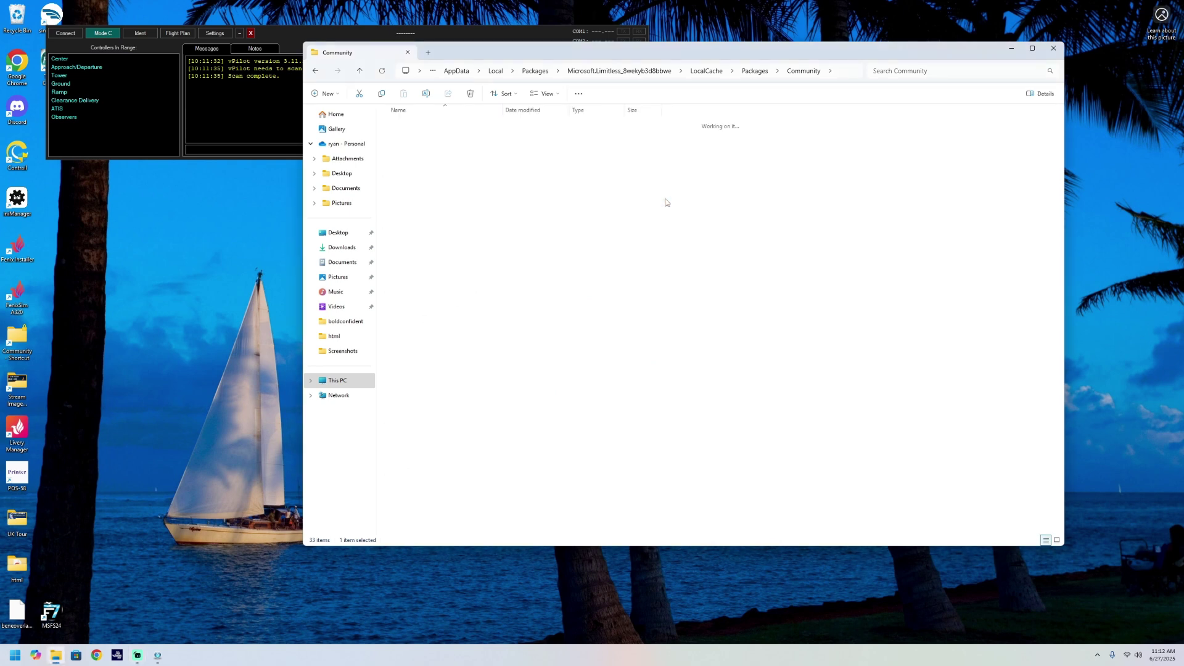
double_click(431, 137)
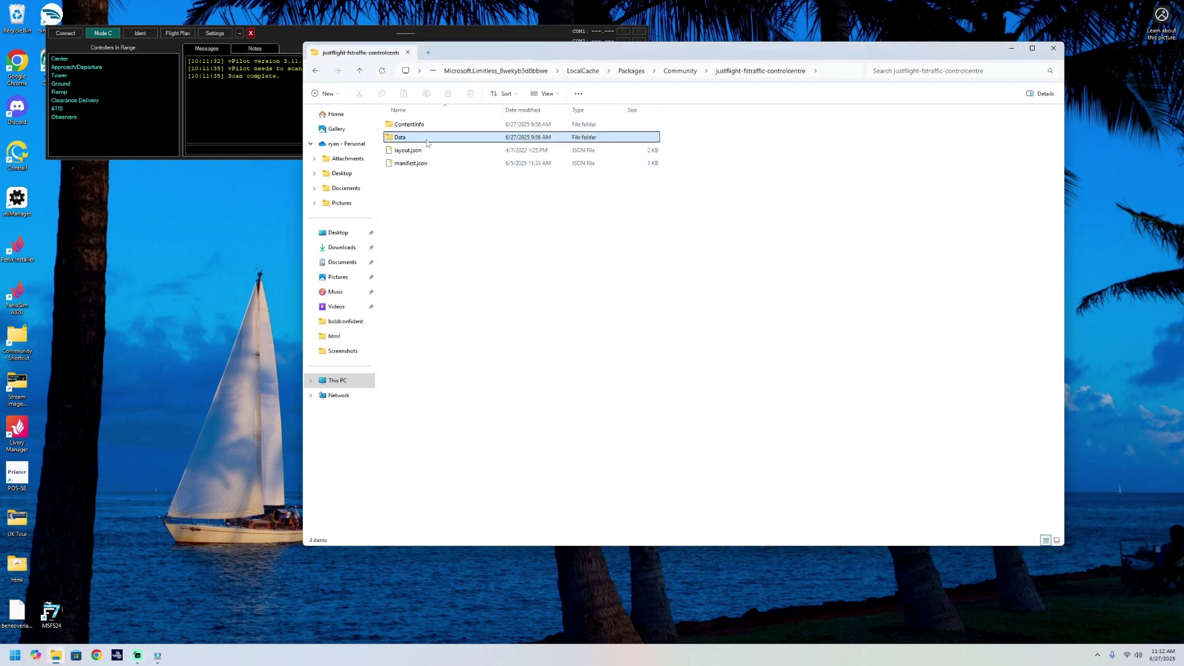
double_click(453, 126)
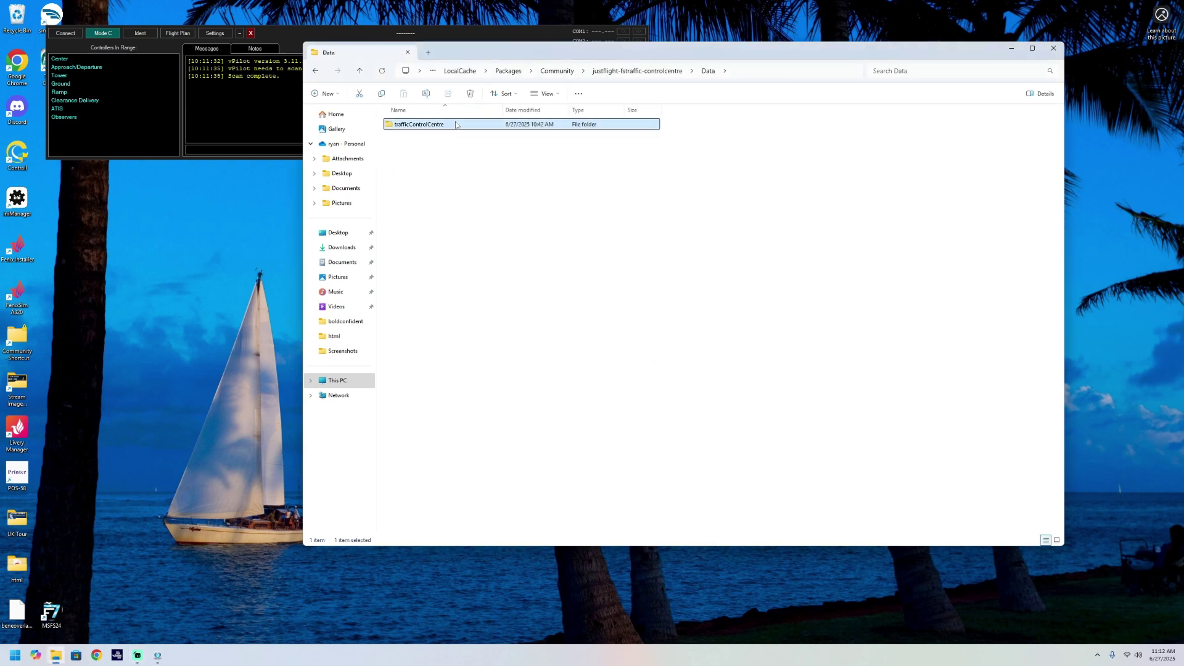
double_click(435, 165)
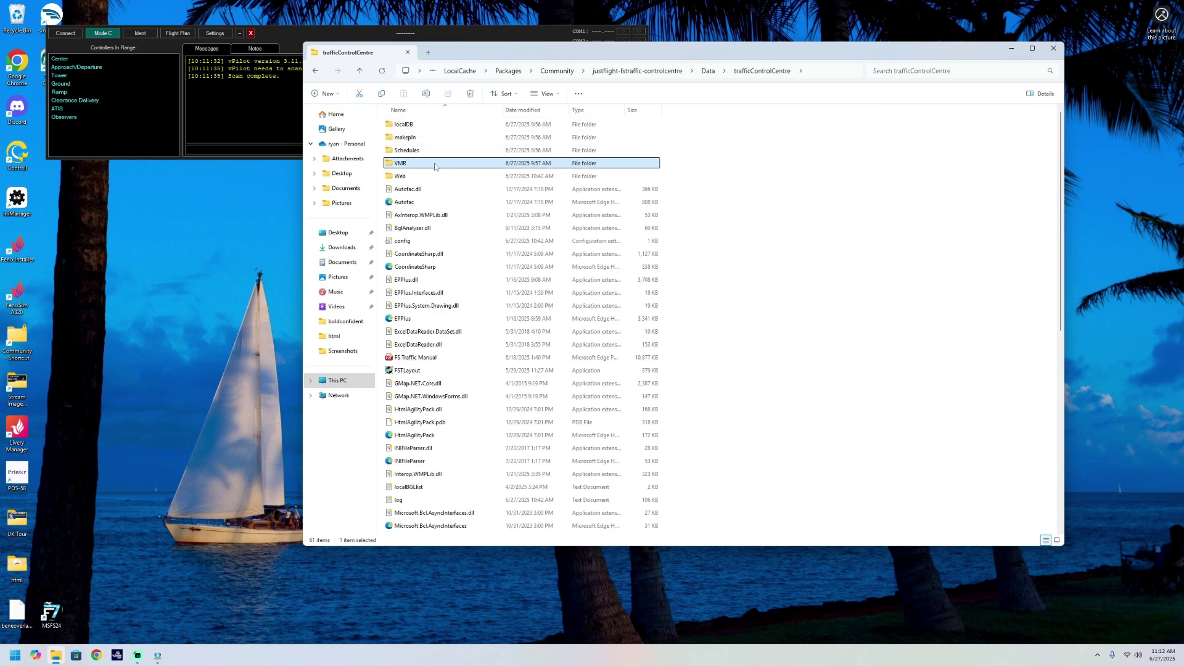
click(446, 152)
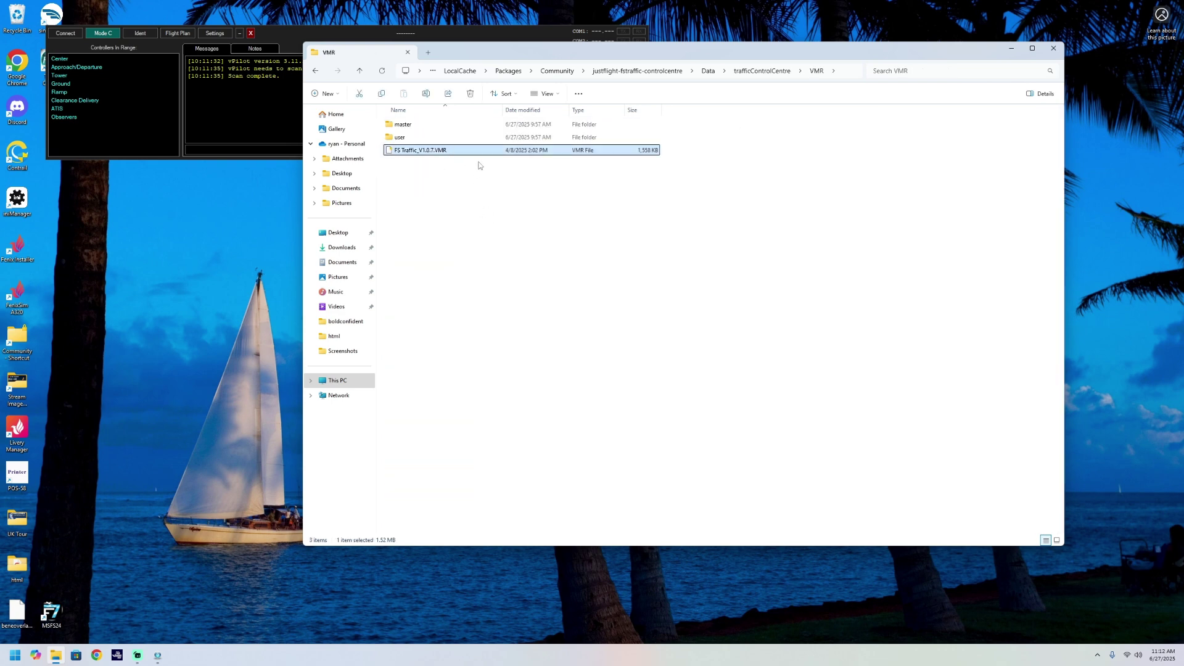
drag(517, 59, 490, 193)
click(308, 80)
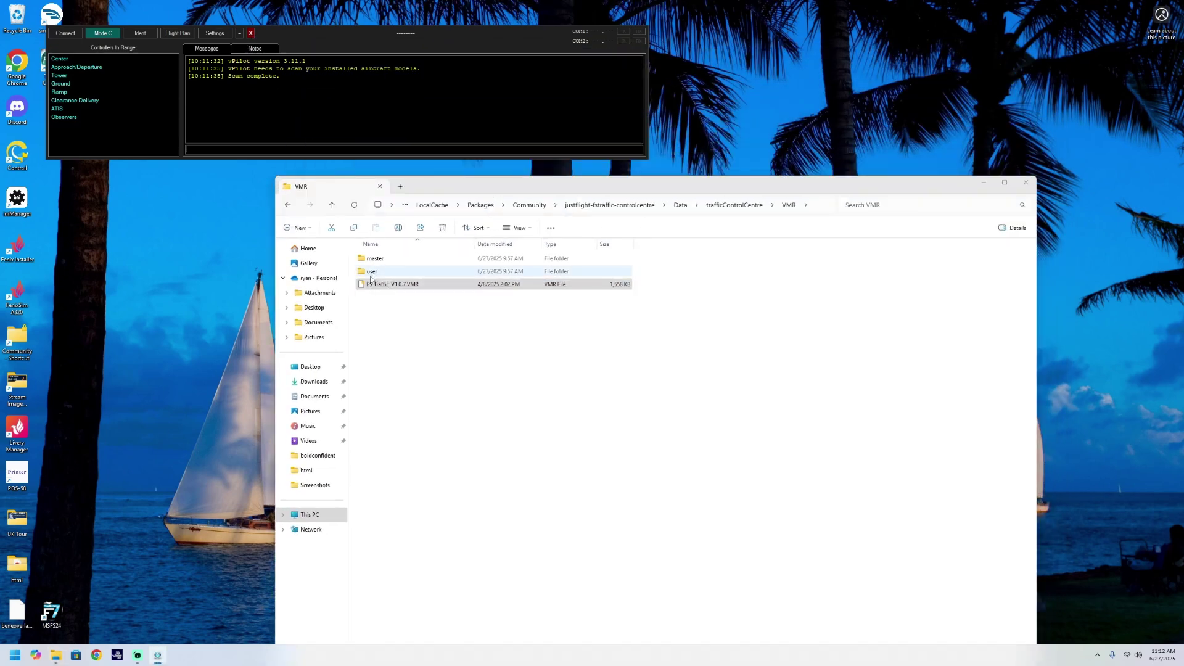
Step: In vPilot Settings, go to Model Matching (MSFS 2024) Custom Rules and start adding a rule set
click(215, 34)
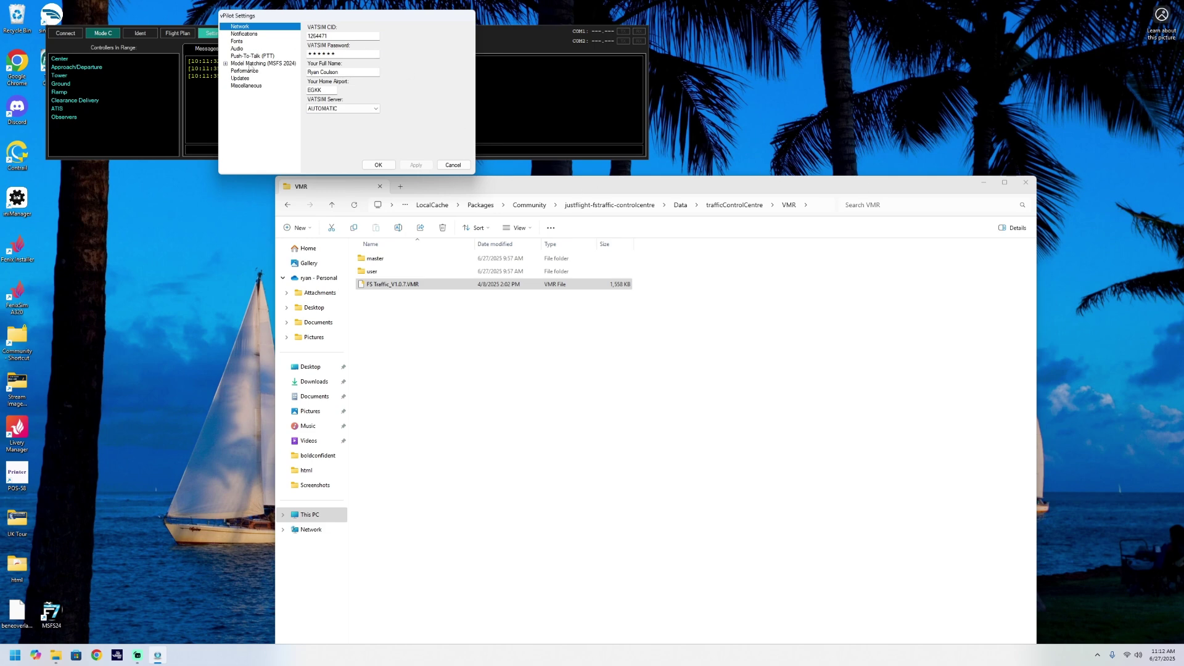
click(249, 63)
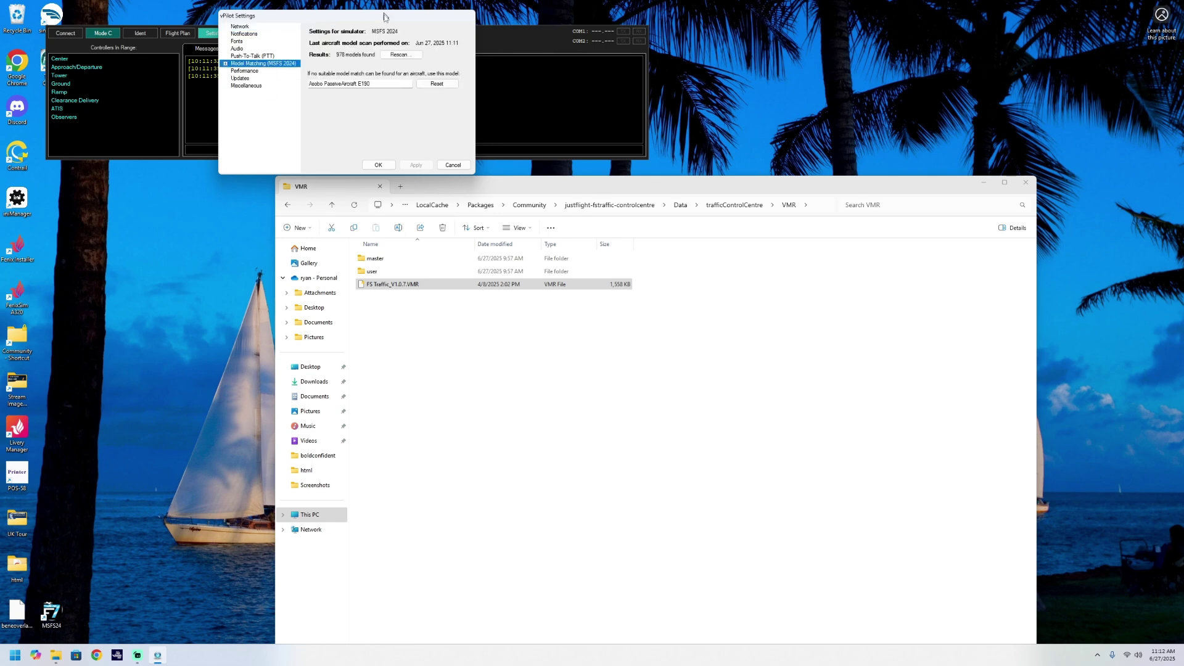
drag(384, 17, 911, 283)
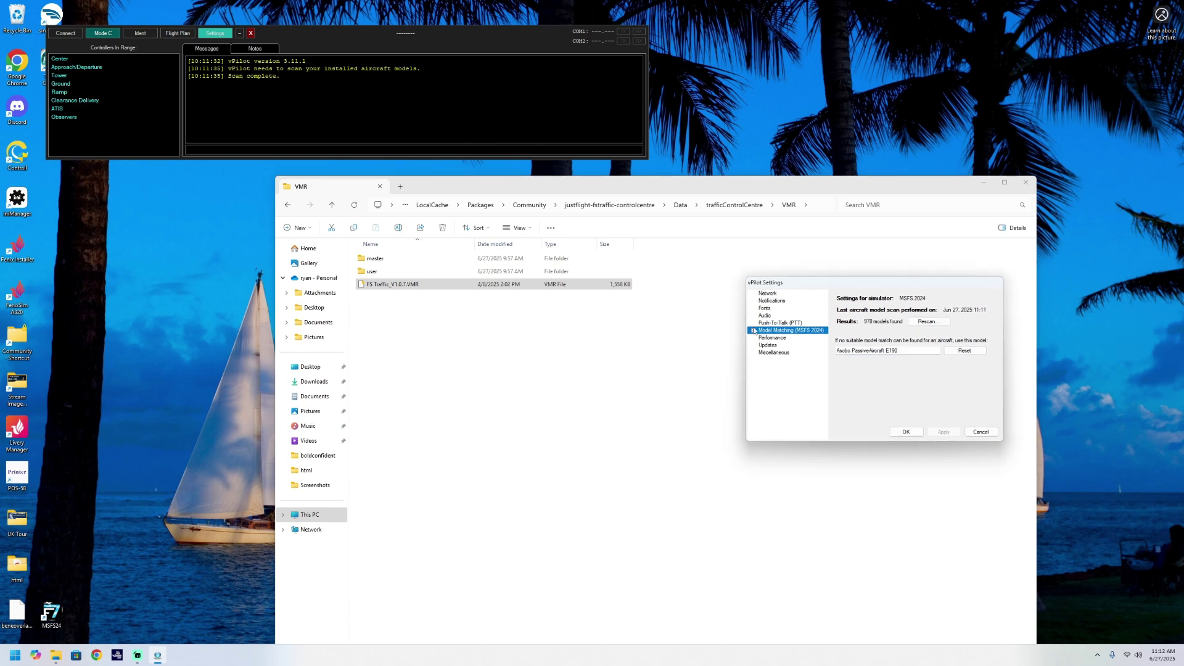
click(753, 332)
click(786, 338)
click(782, 345)
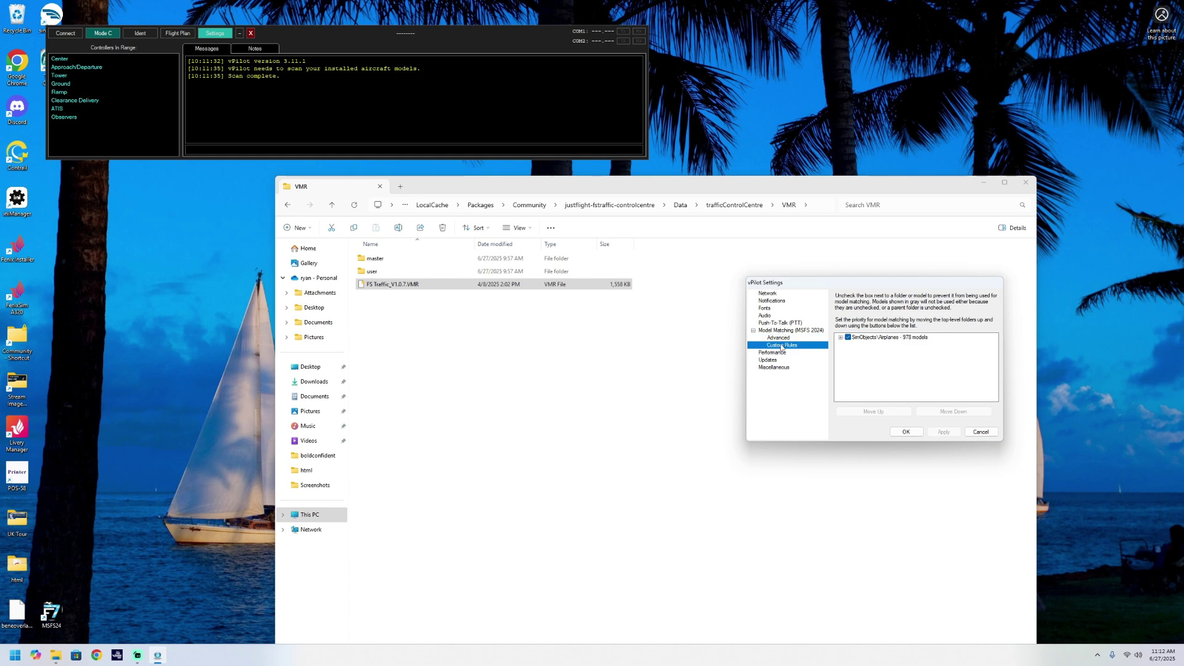
click(895, 302)
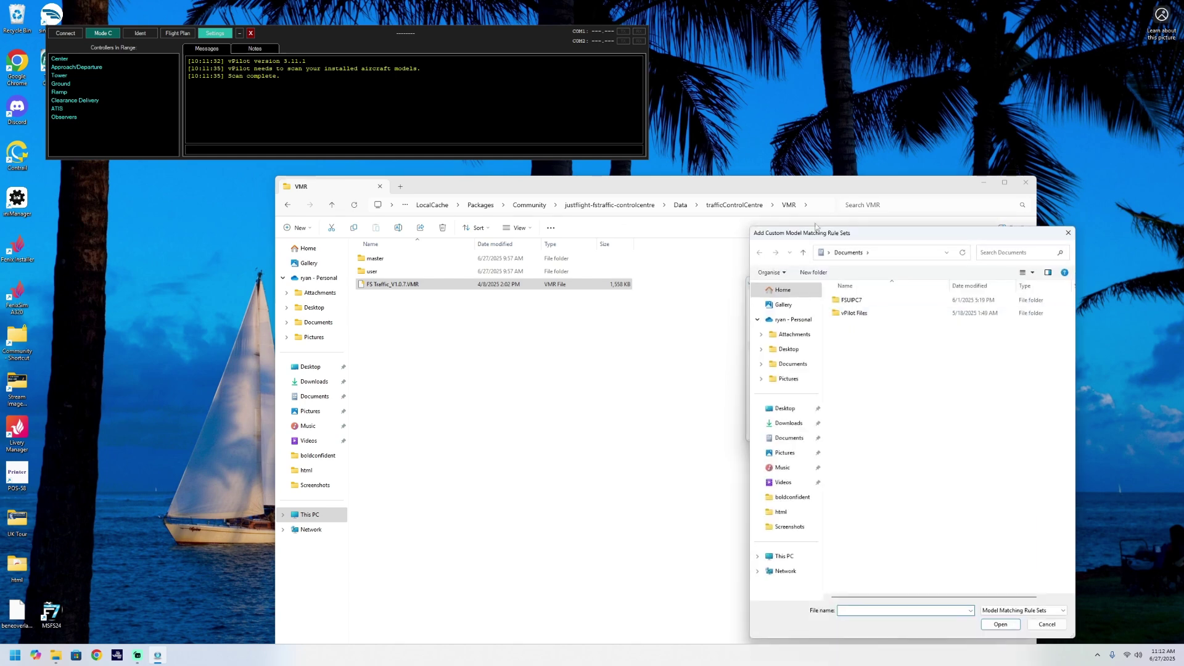
Step: Add FS Traffic_V1.0.7.VMR from the Community shortcut's justflight-fstraffic-controlcentre\Data\trafficControlCentre\VMR folder
click(785, 410)
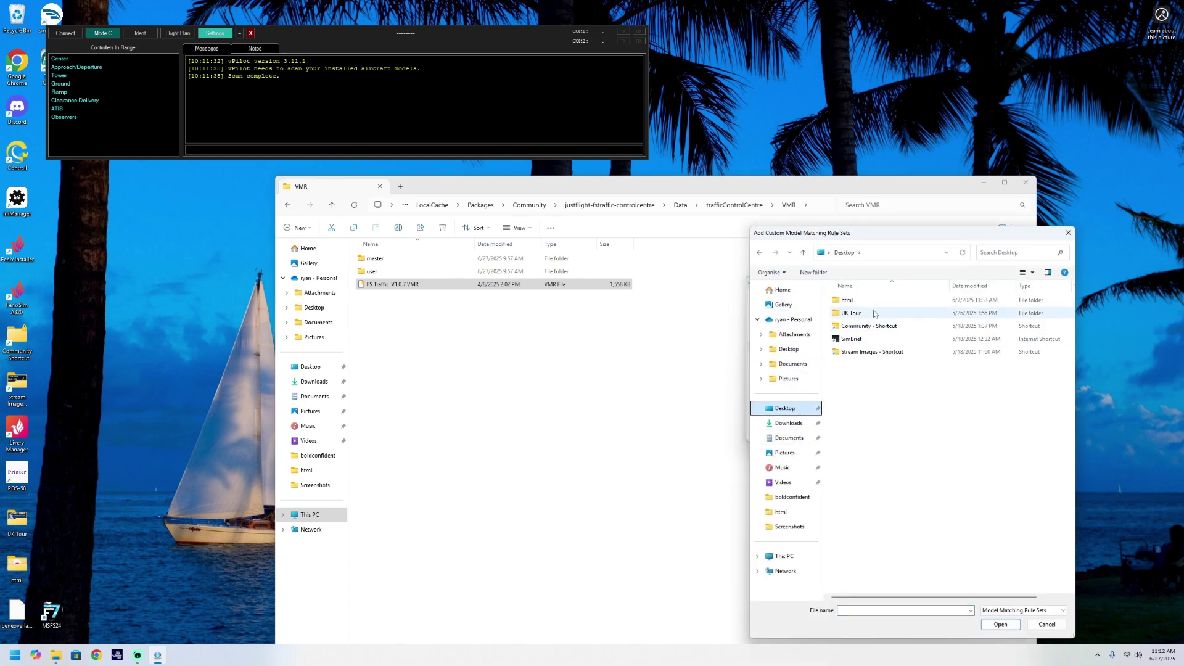
double_click(863, 325)
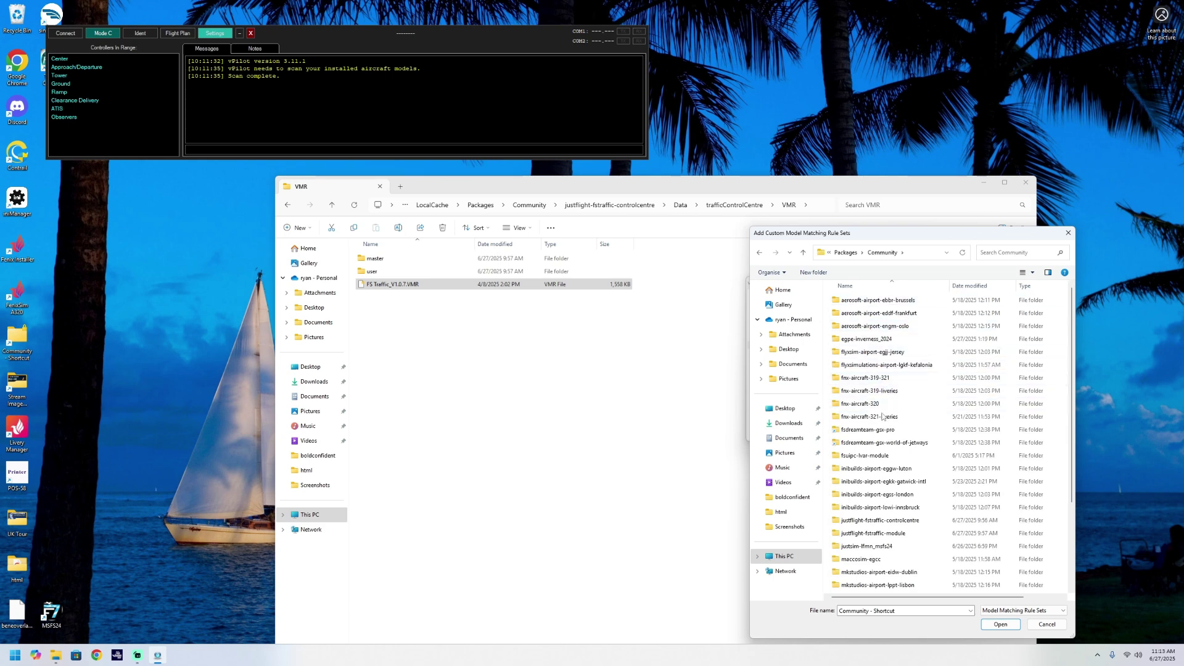
scroll(883, 432, down, 1)
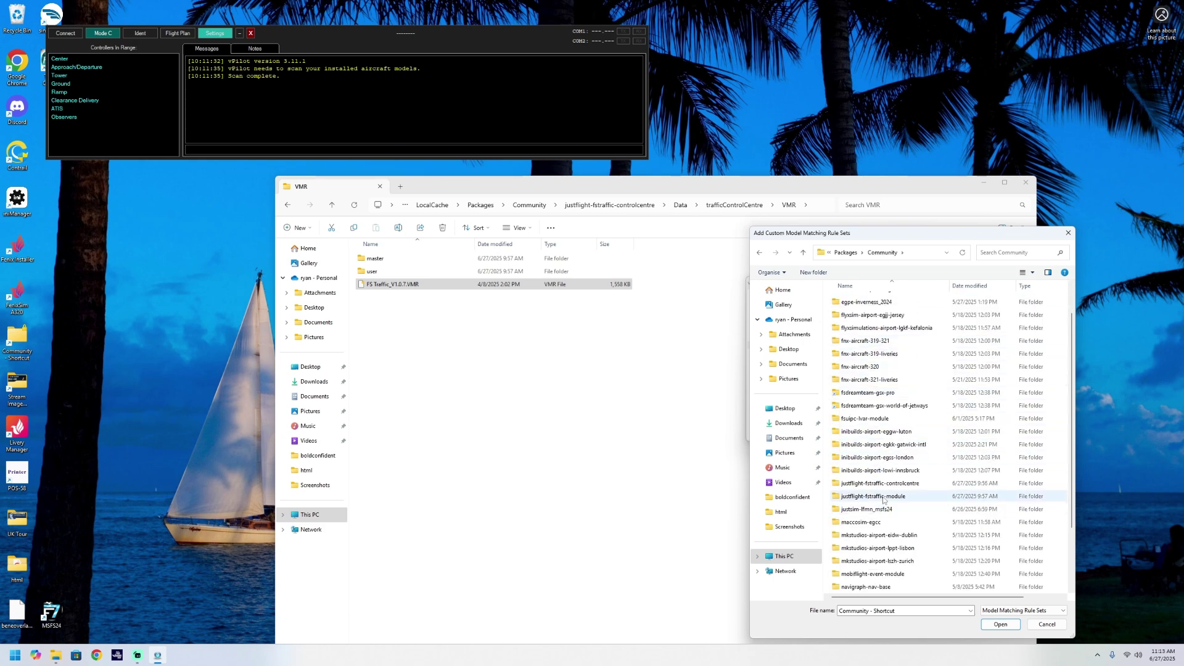
click(888, 484)
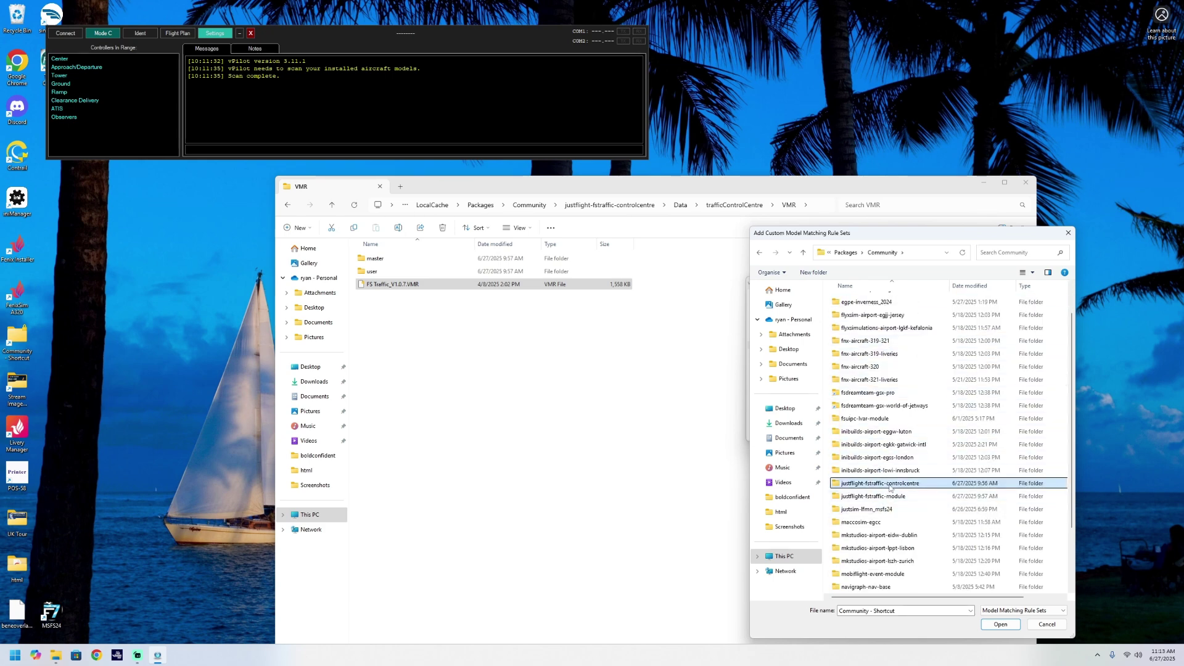
double_click(889, 485)
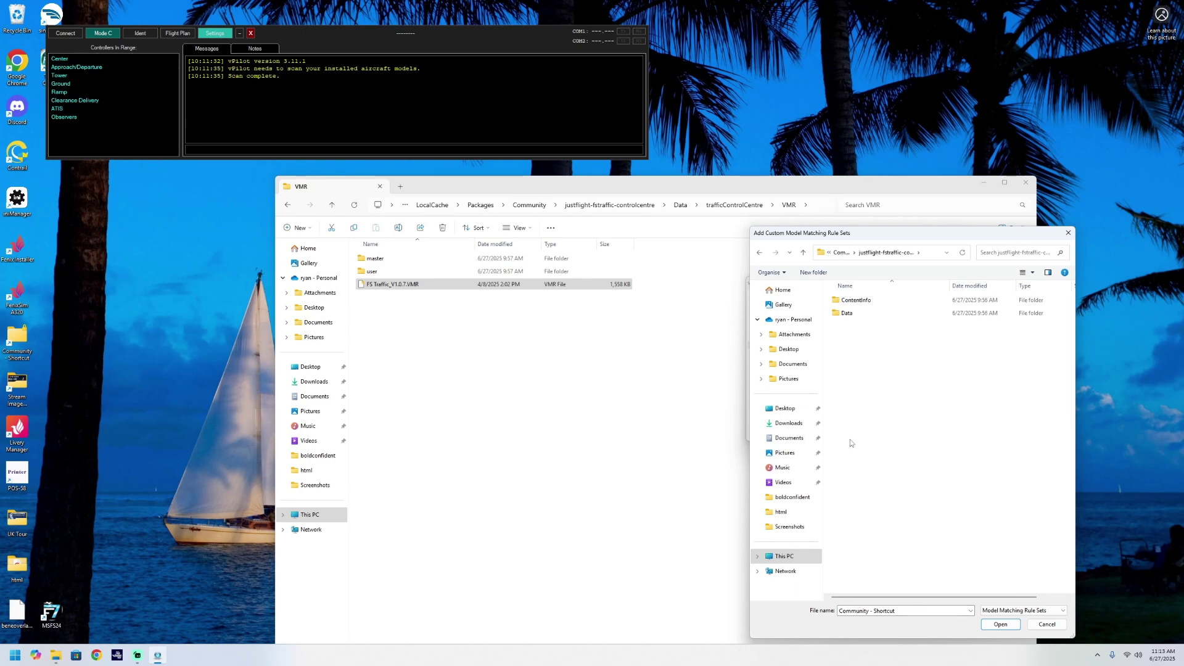
double_click(843, 316)
double_click(875, 301)
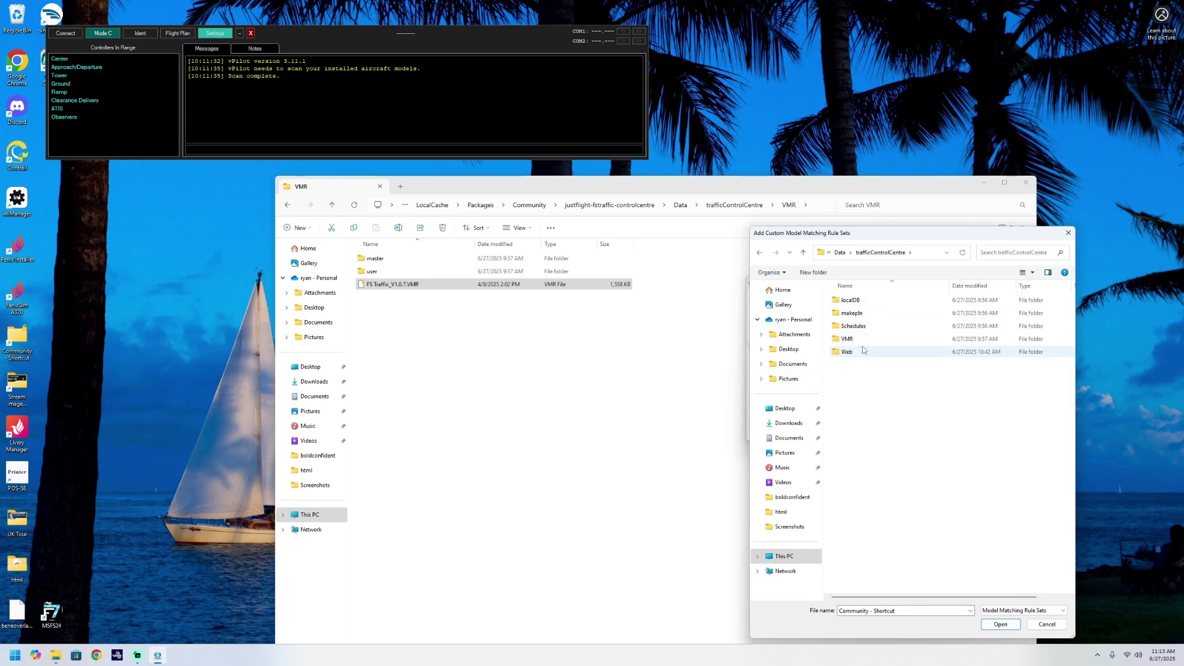
double_click(868, 339)
click(866, 328)
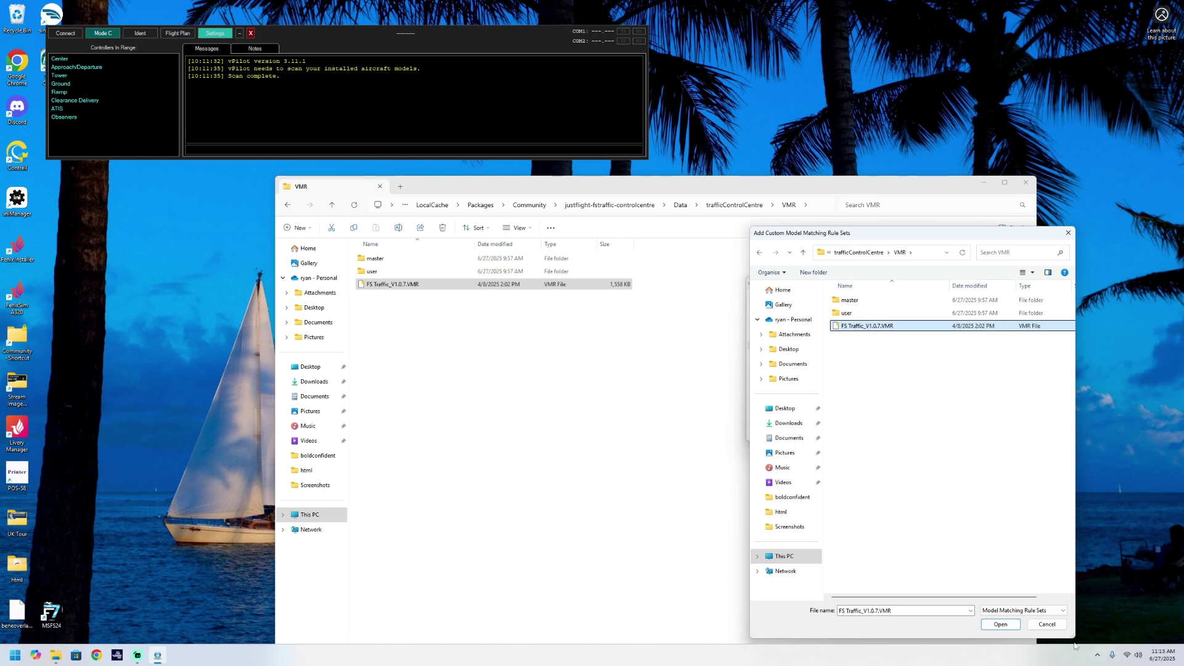
click(1000, 624)
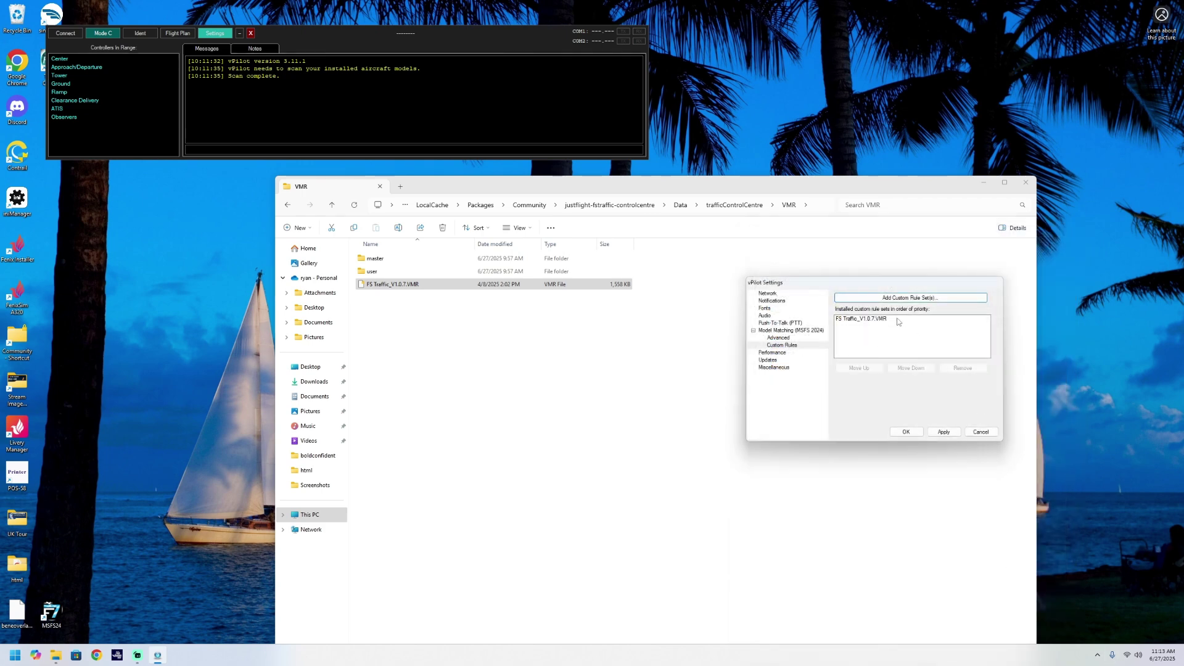
Step: Apply the new FS Traffic rule set and close the settings with OK
click(898, 320)
click(943, 432)
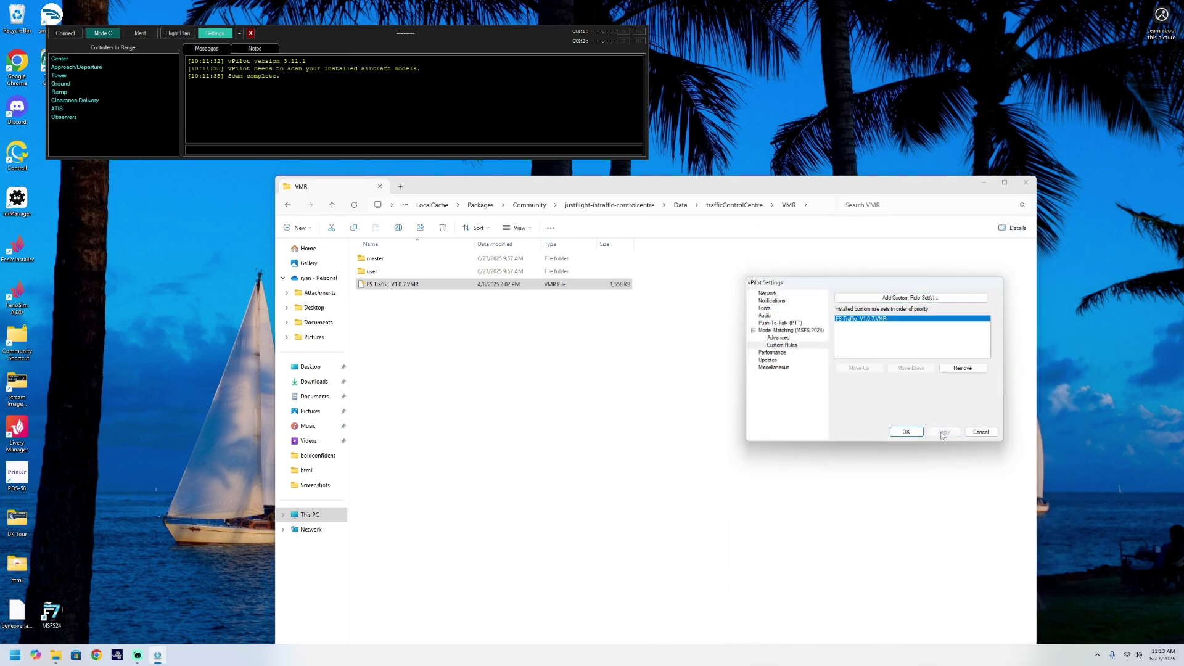
click(906, 432)
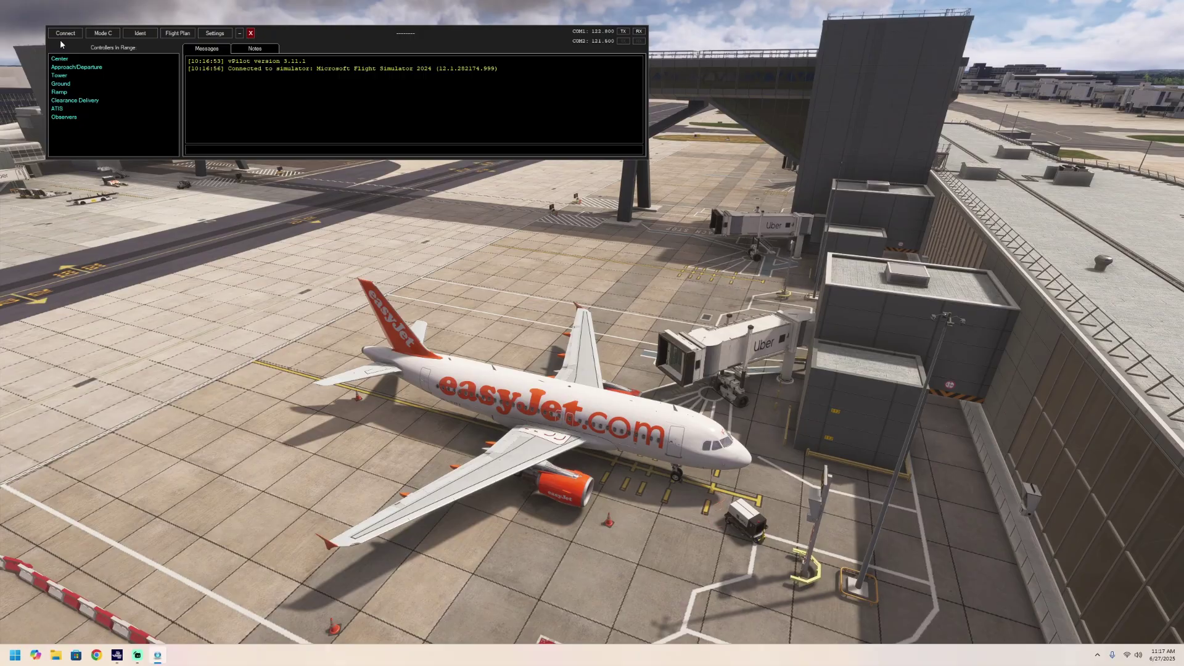
Step: Connect vPilot to the network with the flight details, then minimise it to view the simulator
click(64, 34)
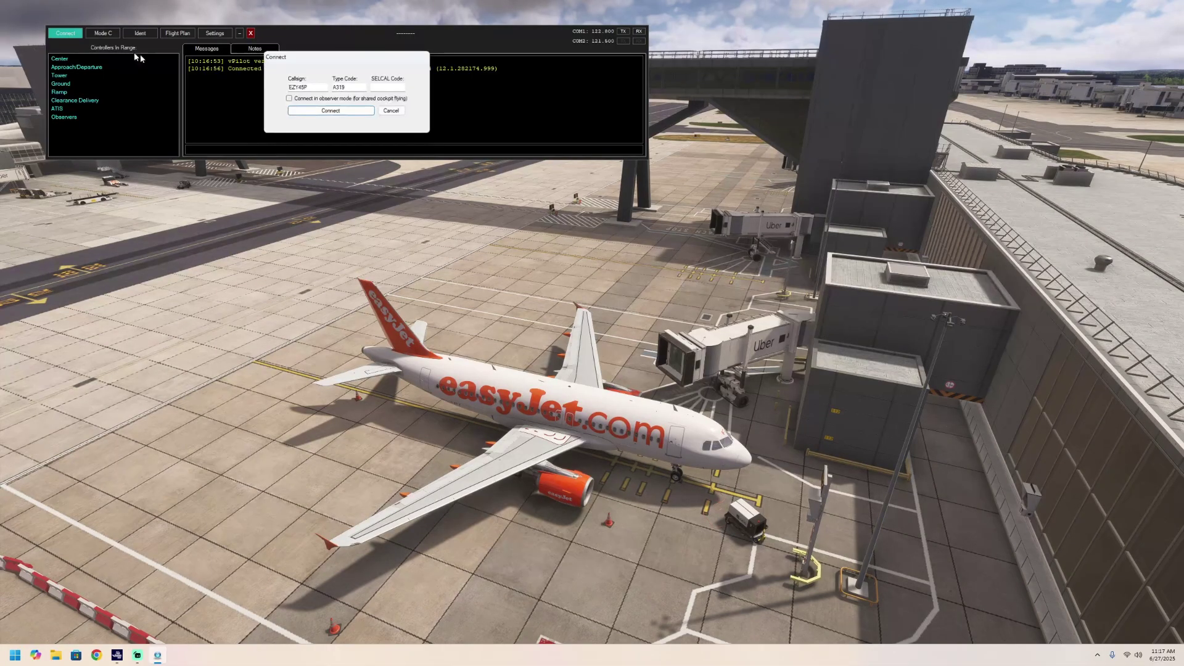
click(348, 110)
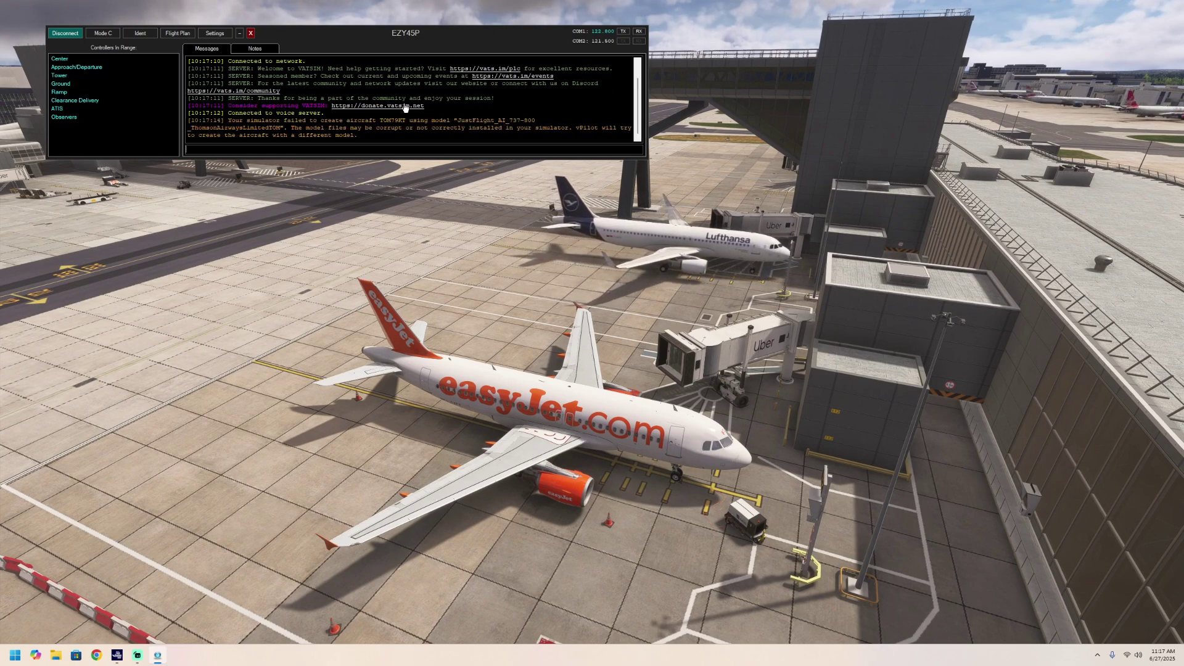
click(241, 33)
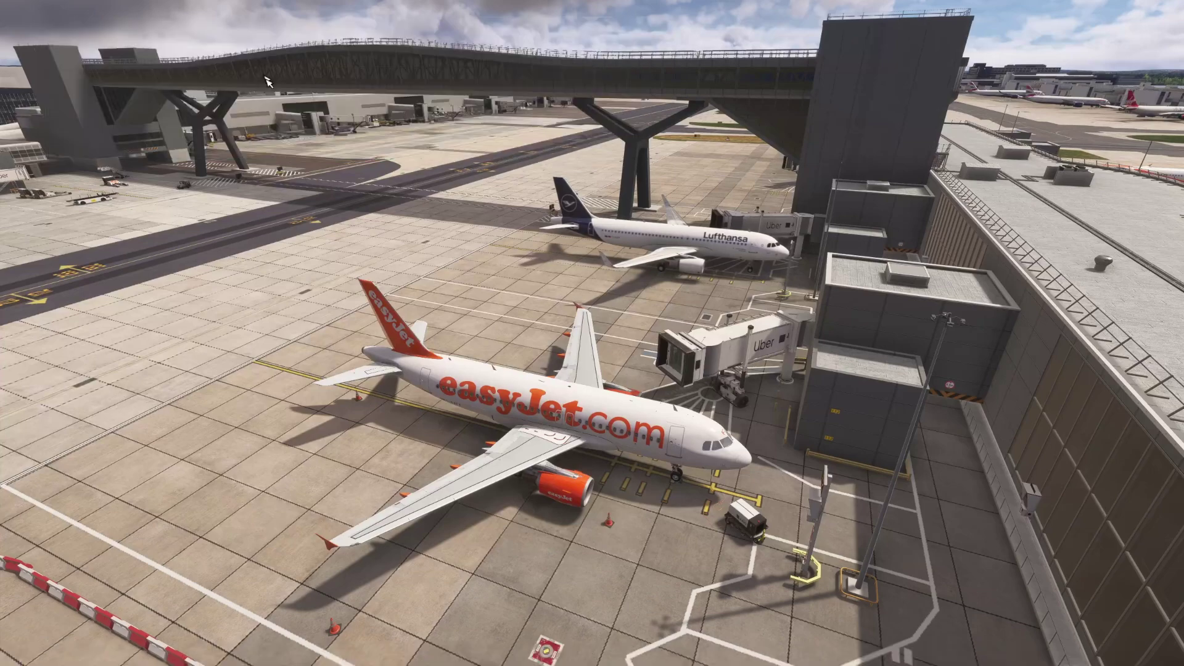